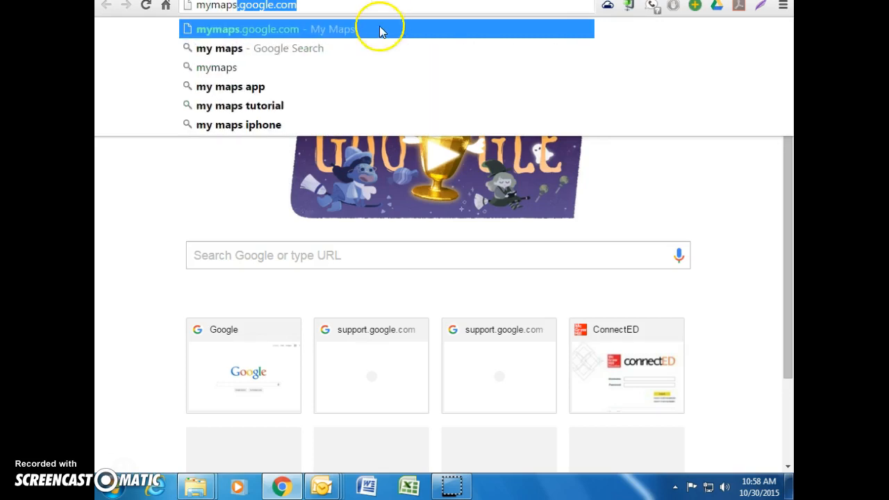
# Step: Load mymaps.google.com in Chrome
pyautogui.press('Return')
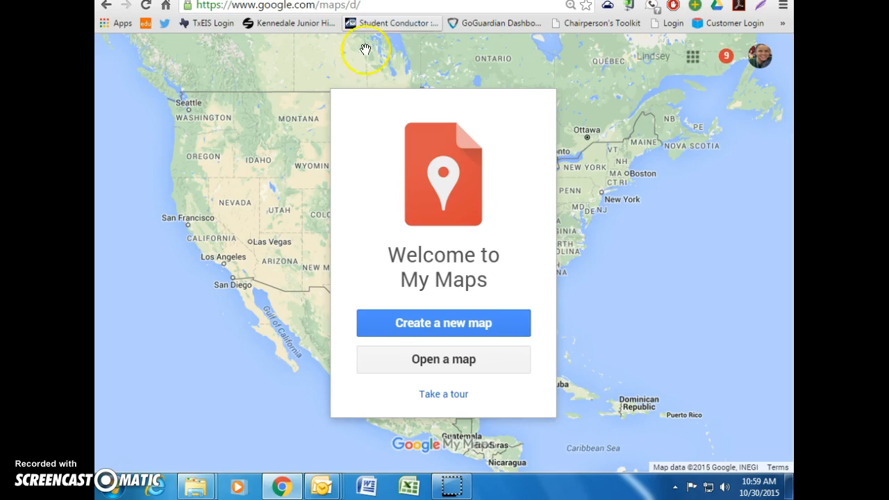
# Step: Create a new map, title it 'Places I would like to visit' with description 'summer 2016'
pyautogui.click(490, 324)
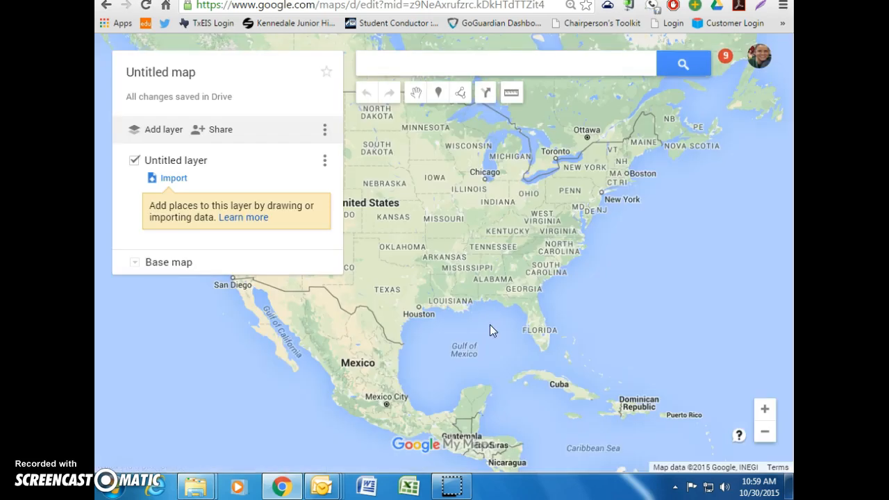
pyautogui.click(176, 76)
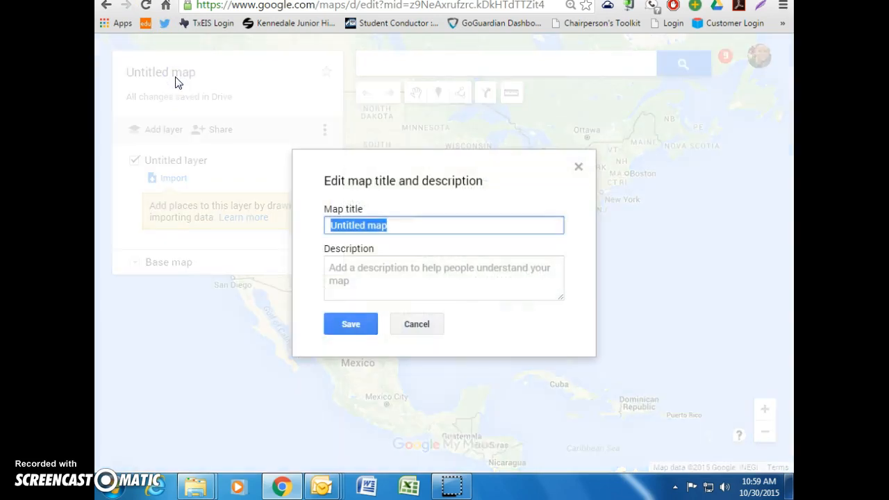
pyautogui.write('Places I would like to visit')
pyautogui.press('Tab')
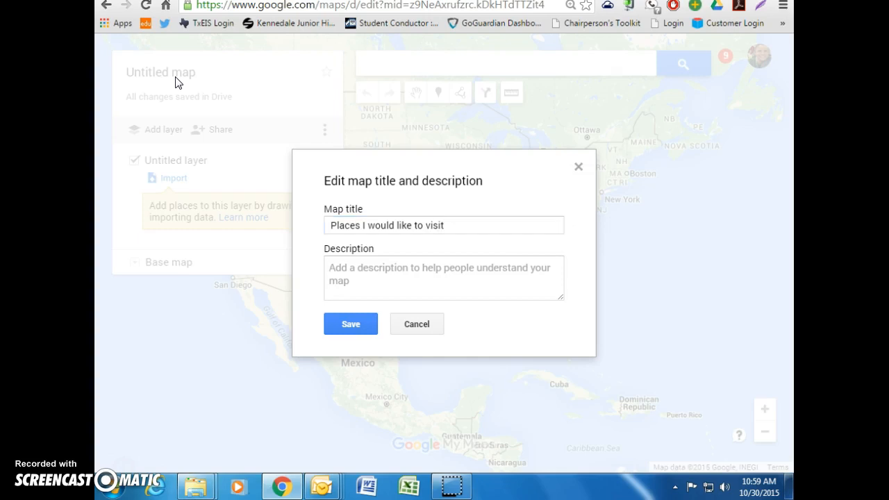
pyautogui.write('sum')
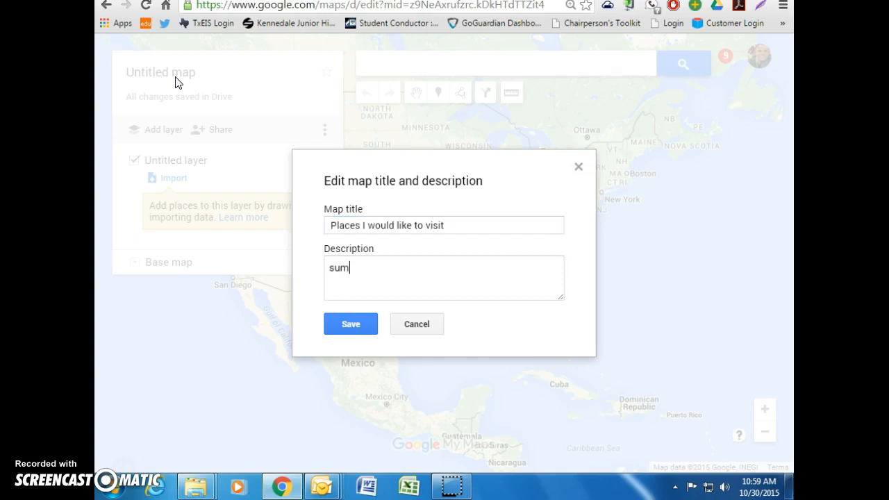
pyautogui.write('mer 2016')
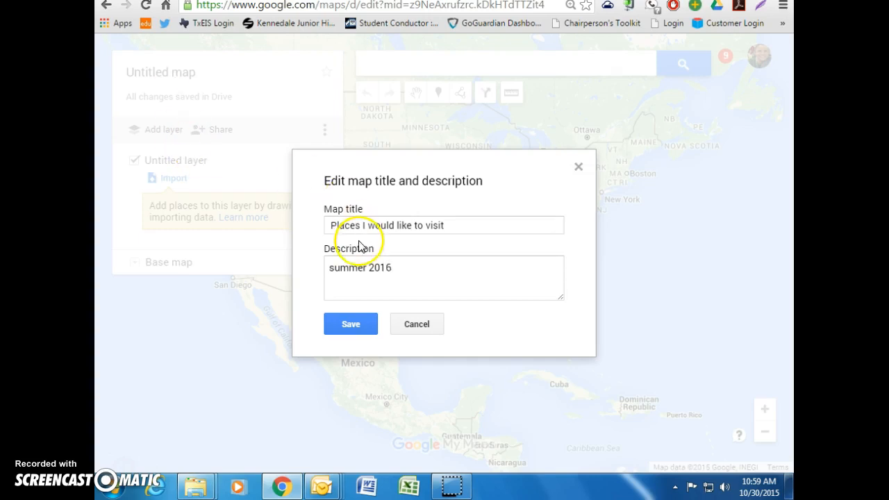
pyautogui.click(358, 331)
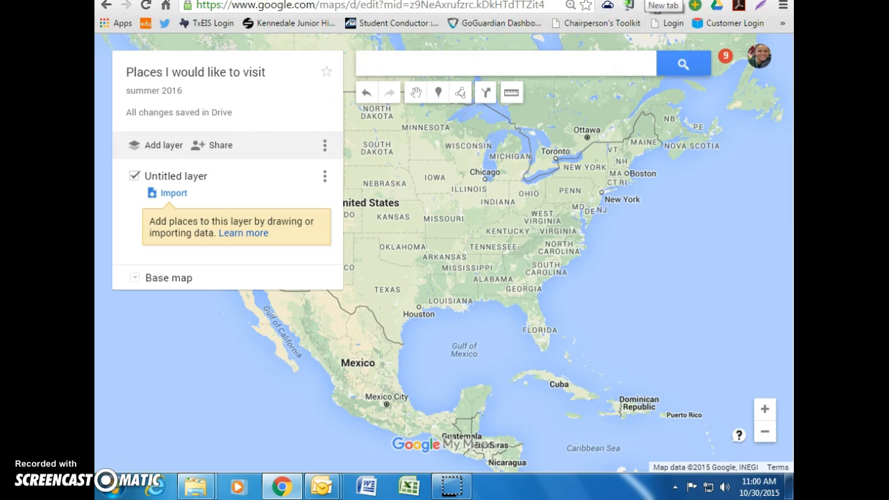
# Step: Open Google Drive in a new tab, find the saved map file, then return to the map
pyautogui.click(656, 4)
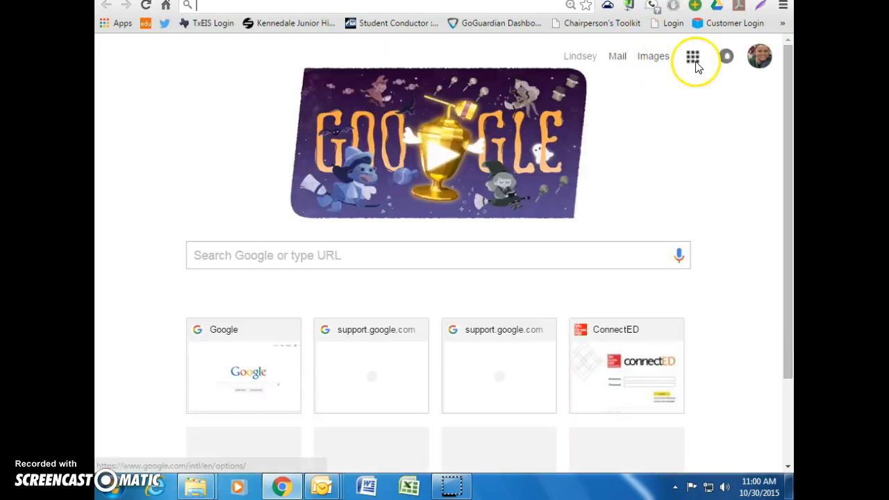
pyautogui.click(693, 58)
pyautogui.click(705, 212)
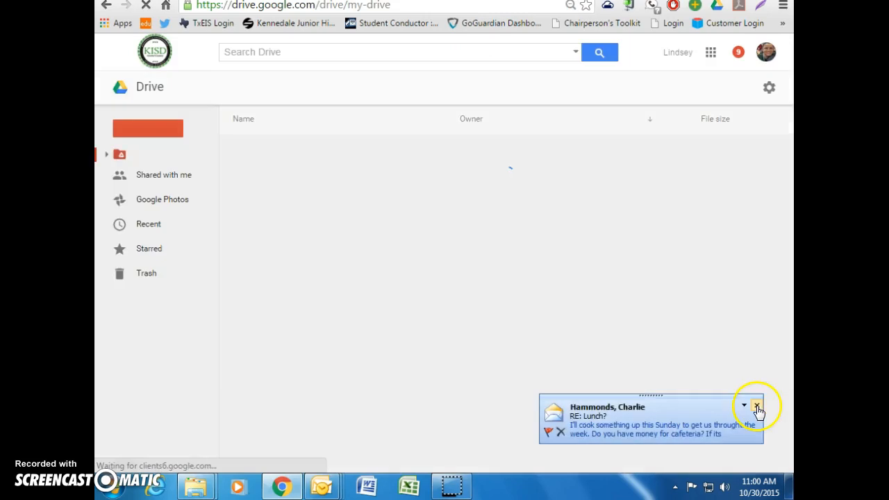
pyautogui.click(757, 405)
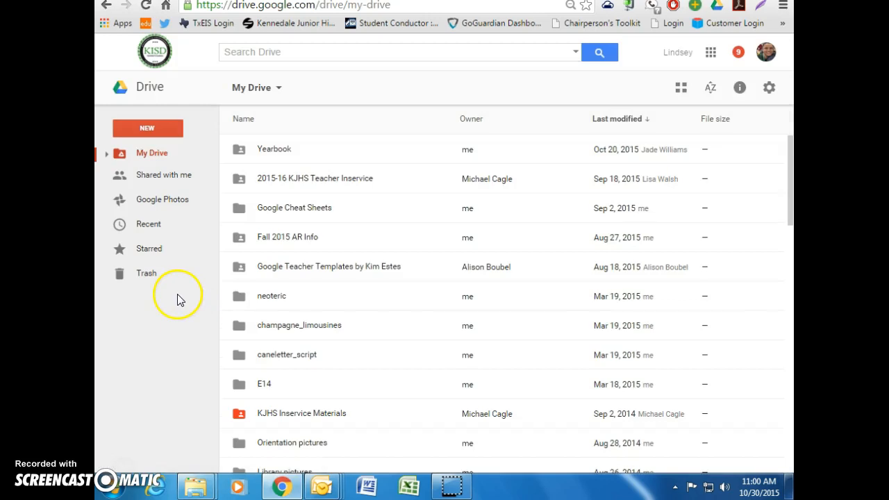
pyautogui.scroll(-2, 422, 354)
pyautogui.scroll(-2, 423, 356)
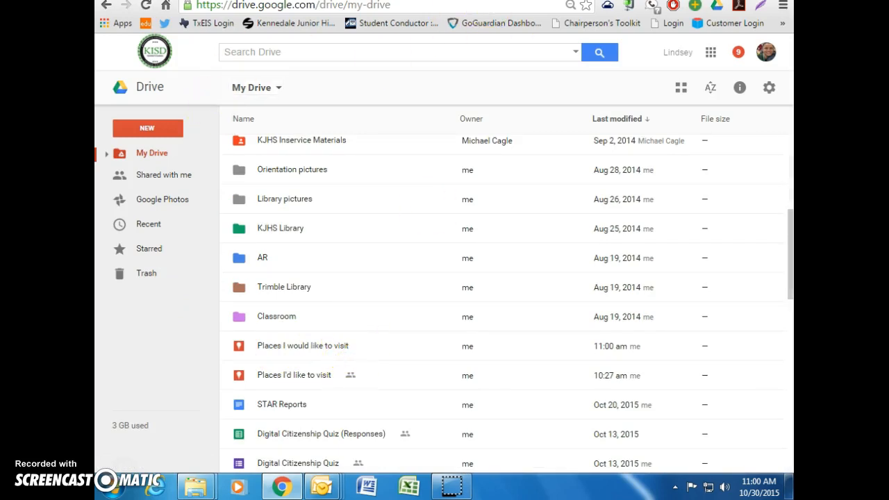
pyautogui.click(448, 1)
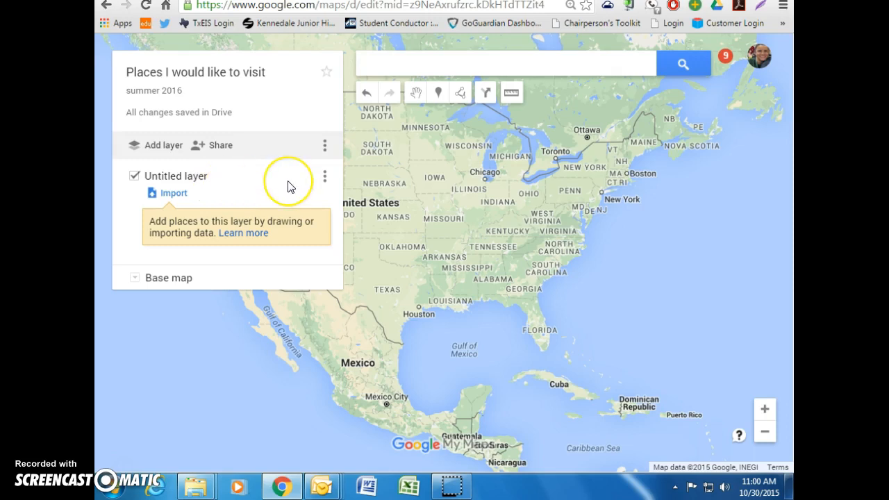
# Step: Drop a marker in north Texas named 'Start' with the description 'Home'
pyautogui.click(438, 93)
pyautogui.click(385, 270)
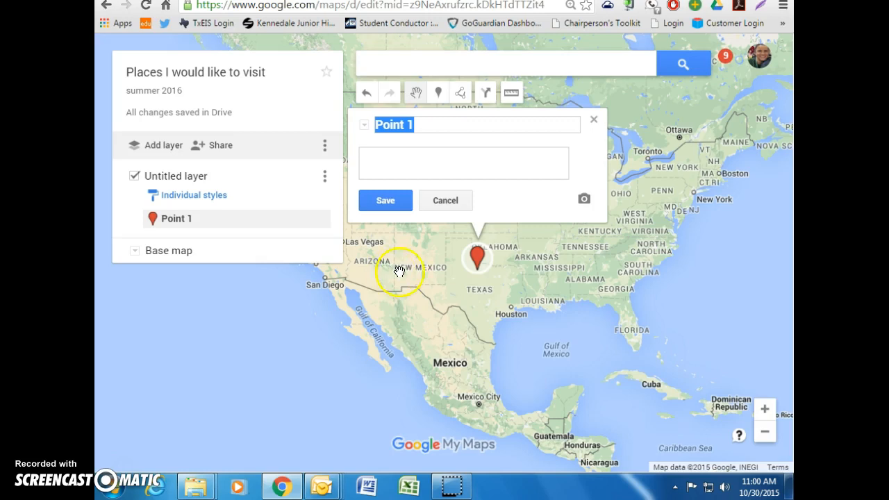
pyautogui.moveTo(478, 255); pyautogui.dragTo(492, 274)
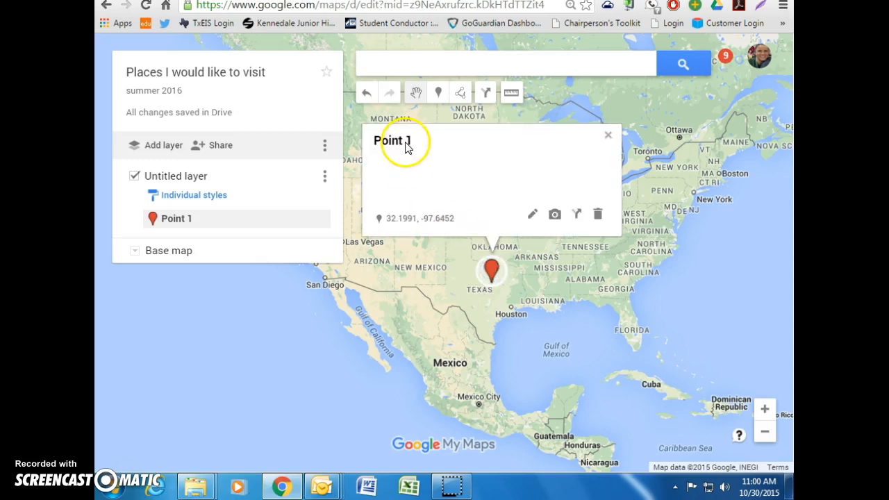
pyautogui.click(530, 216)
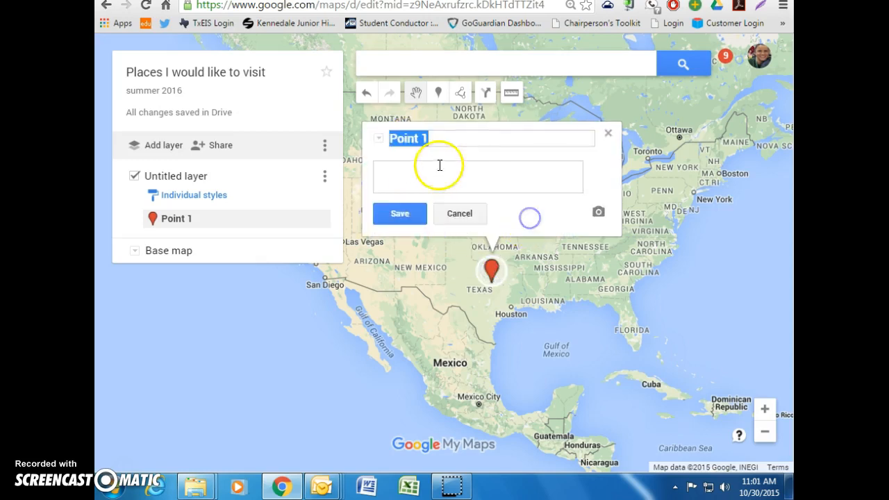
pyautogui.write('Start')
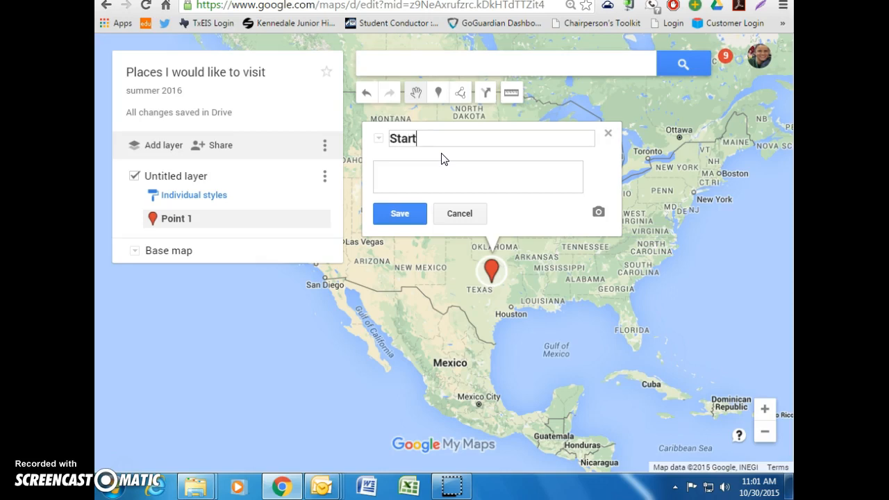
pyautogui.click(438, 173)
pyautogui.write('Home')
pyautogui.click(401, 210)
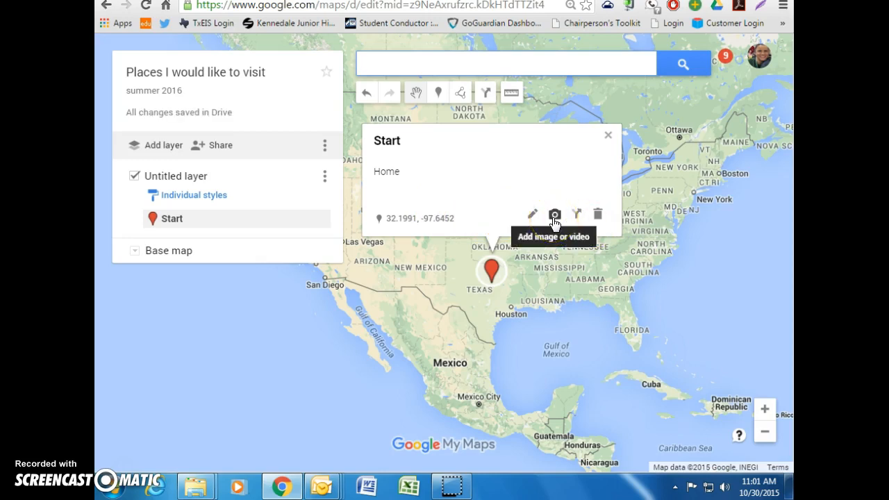
# Step: Search images for 'Fort Worth, Tx' and attach the first skyline photo to Start
pyautogui.click(554, 217)
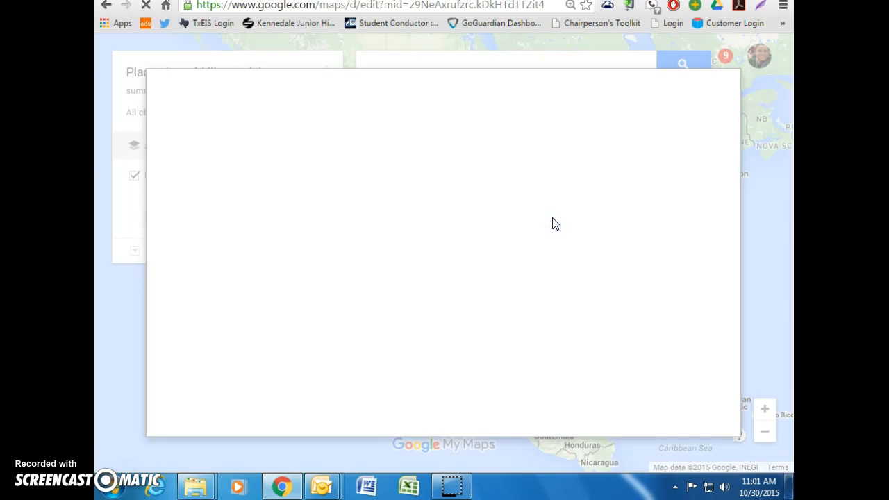
pyautogui.click(231, 173)
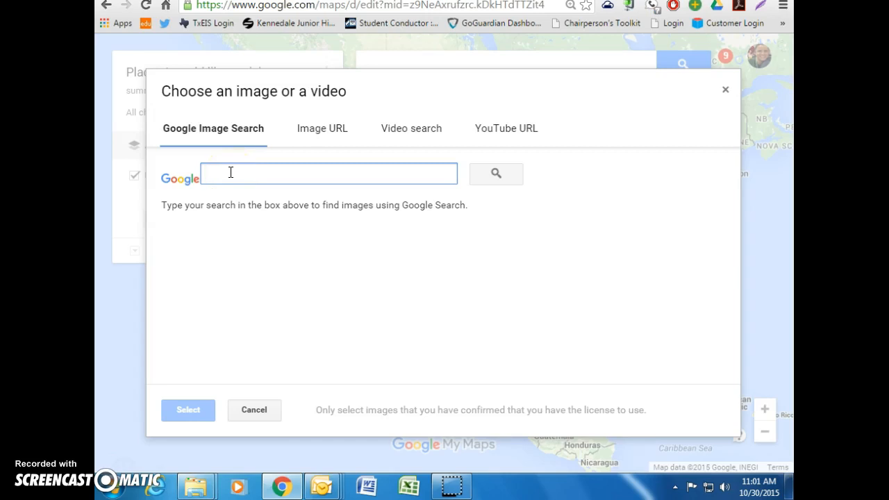
pyautogui.write('Foty')
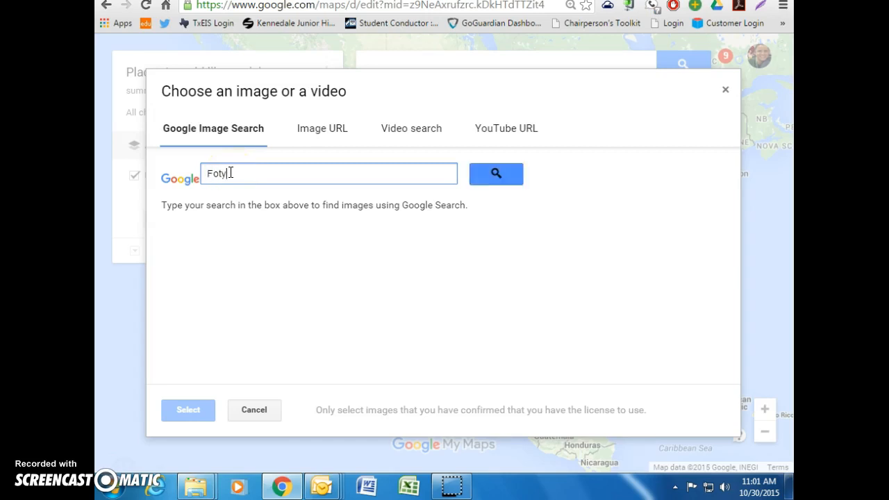
pyautogui.press('BackSpace')
pyautogui.write('rt Worth, Tx')
pyautogui.click(493, 176)
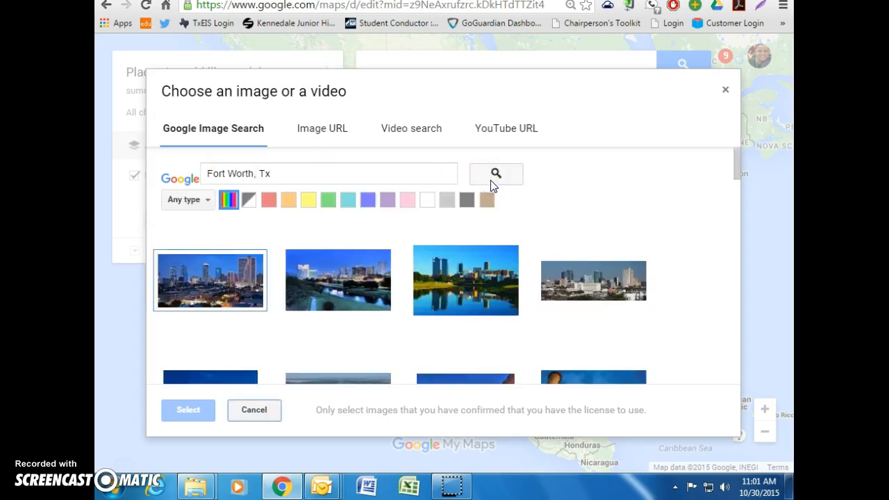
pyautogui.click(197, 295)
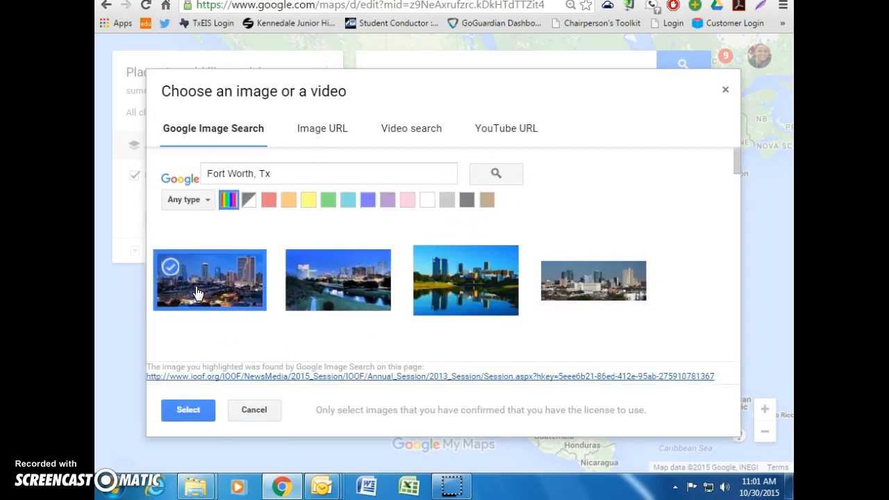
pyautogui.click(185, 410)
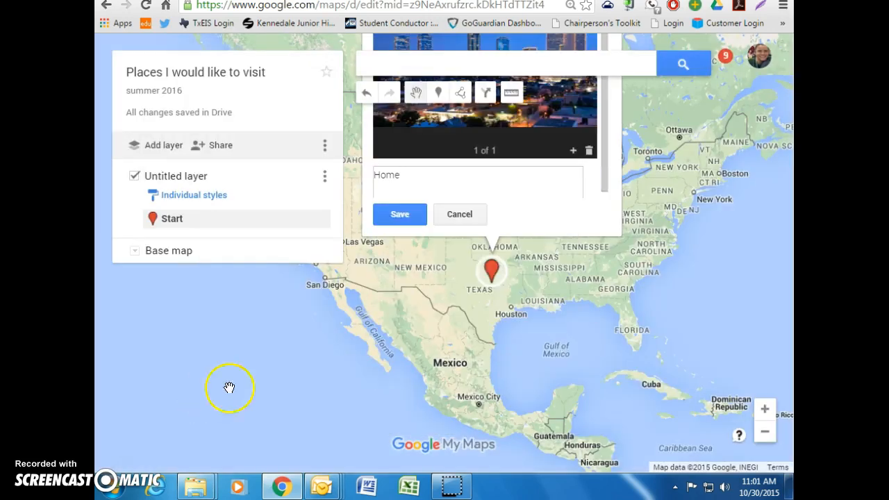
# Step: Save the Start place with its photo and close its details card
pyautogui.scroll(1, 670, 218)
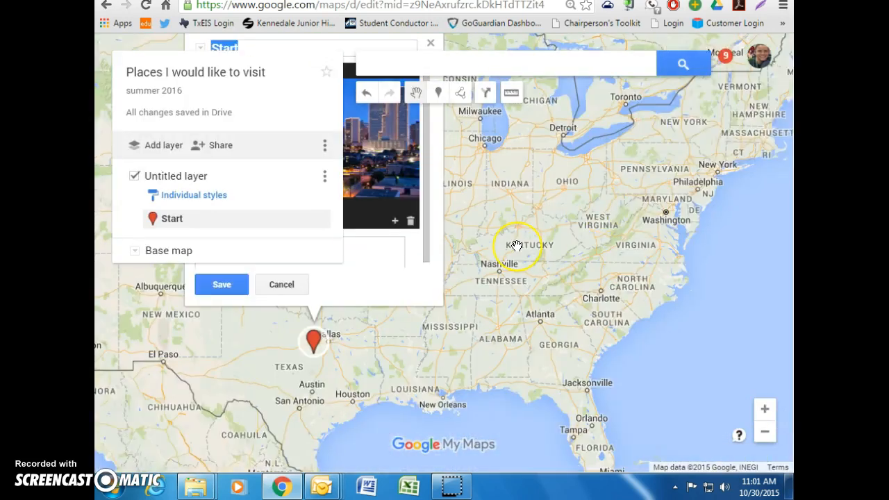
pyautogui.scroll(-1, 516, 245)
pyautogui.moveTo(485, 289); pyautogui.dragTo(533, 358)
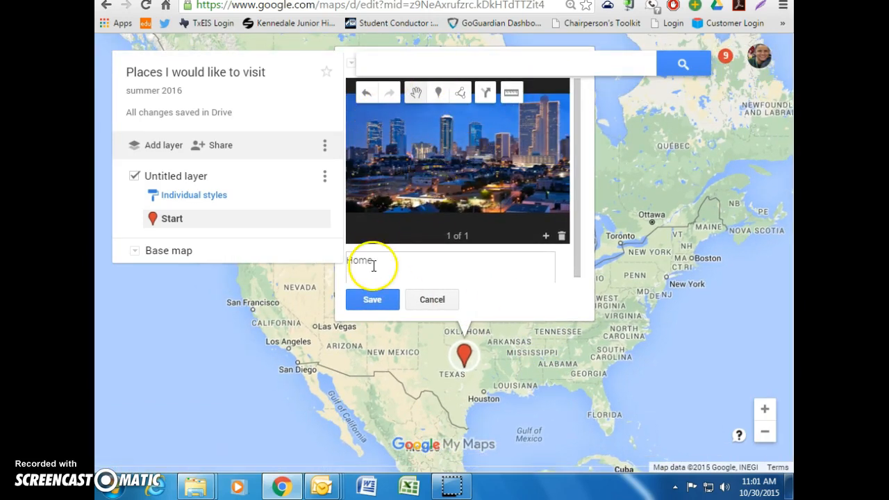
pyautogui.click(371, 304)
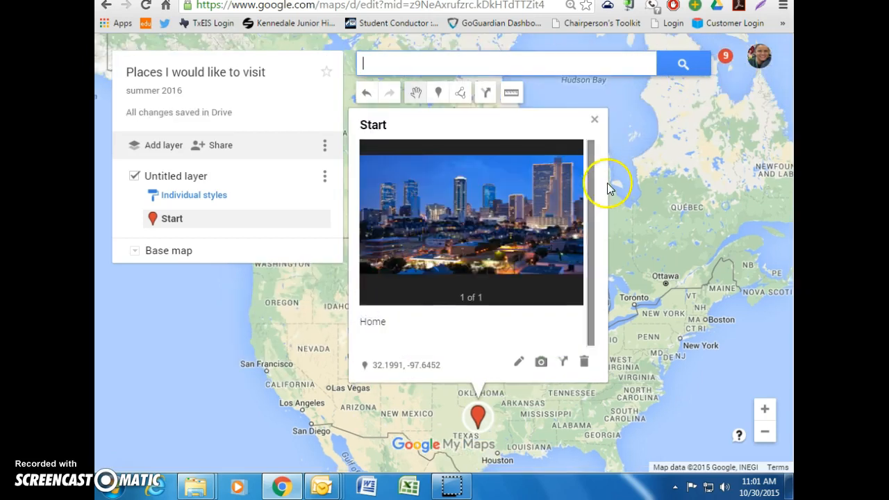
pyautogui.click(595, 120)
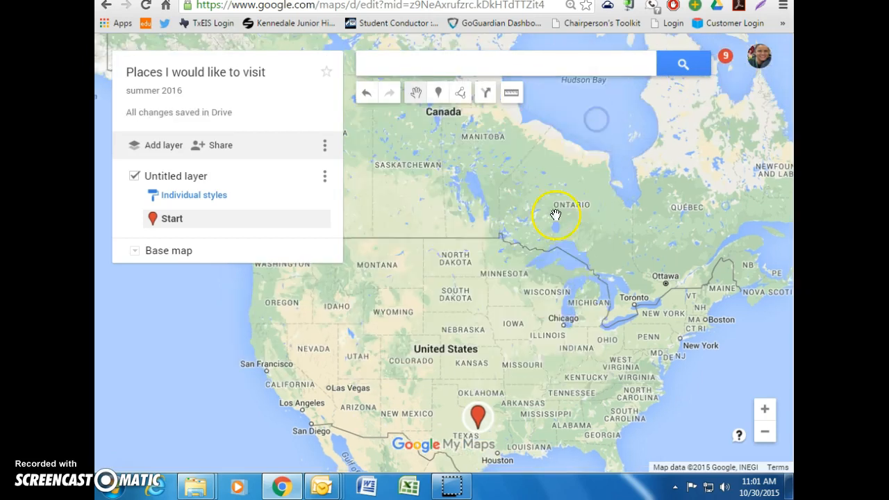
# Step: Draw a line from the Texas Start marker to a point in Tennessee
pyautogui.moveTo(538, 330); pyautogui.dragTo(468, 212)
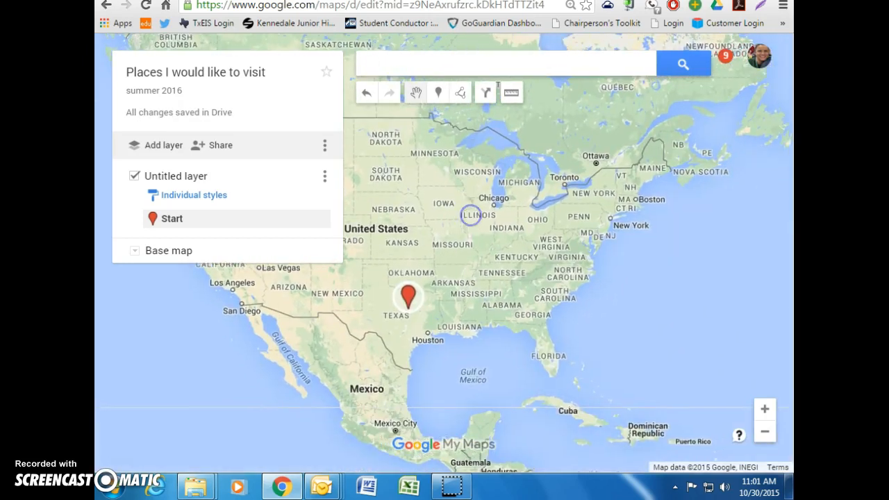
pyautogui.click(459, 92)
pyautogui.click(500, 121)
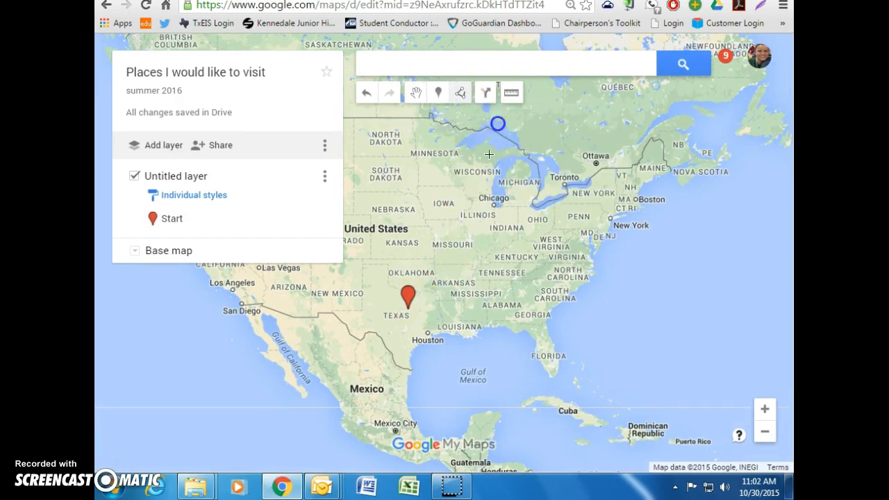
pyautogui.click(409, 309)
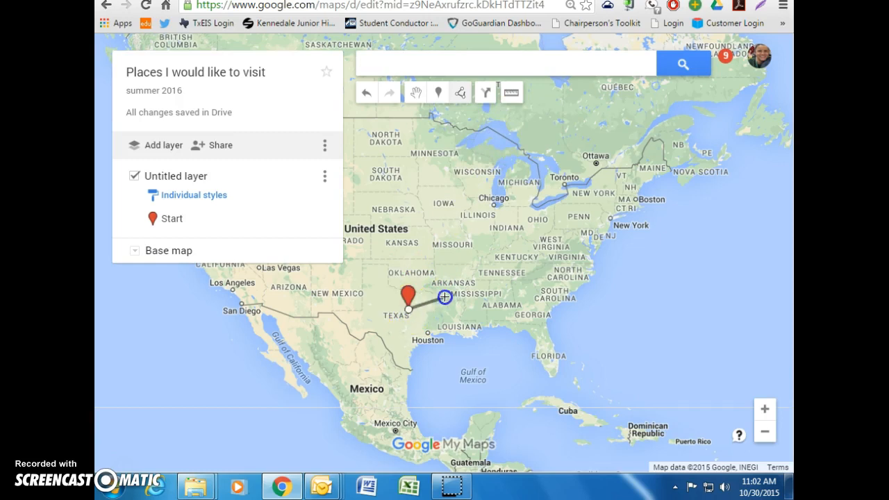
pyautogui.click(522, 274)
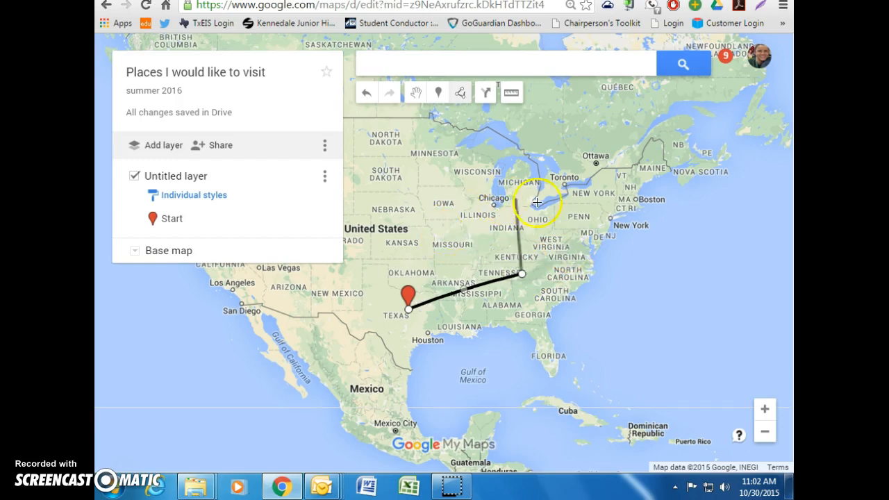
pyautogui.click(522, 275)
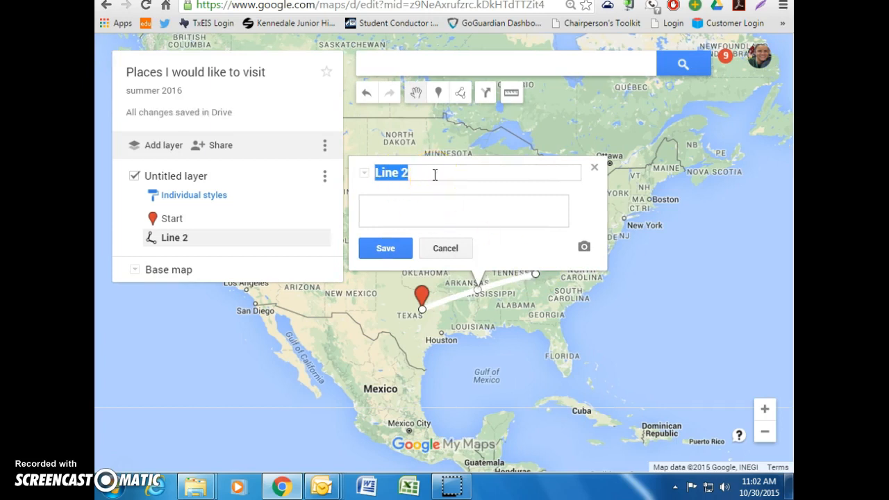
# Step: Name the line 'First leg of journey' with description 'Yay', save it, and close the popup
pyautogui.write('First leg of journ')
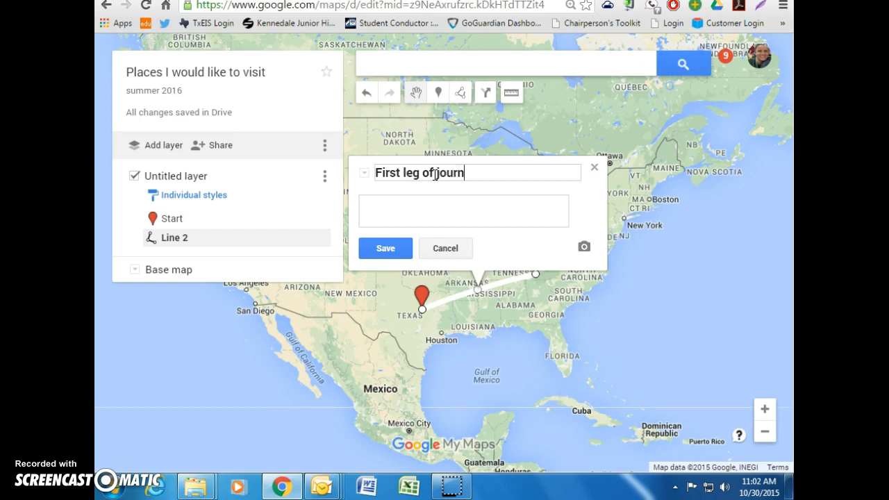
pyautogui.click(424, 199)
pyautogui.click(397, 248)
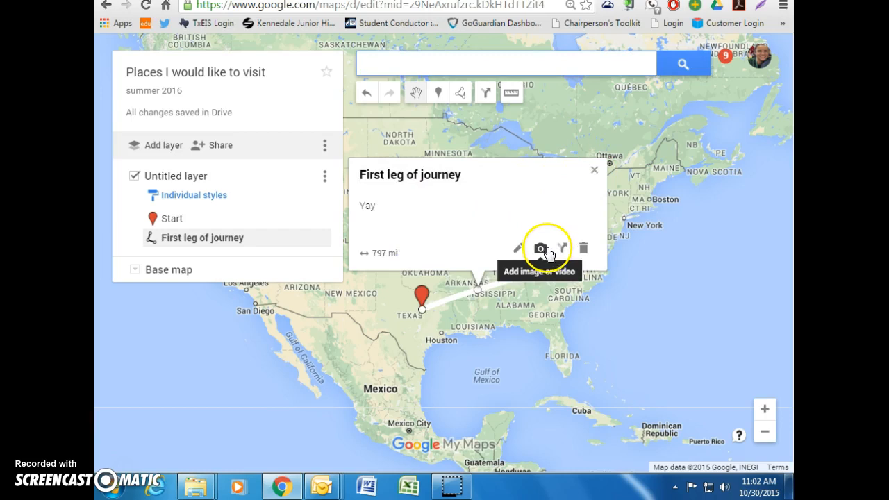
pyautogui.click(584, 250)
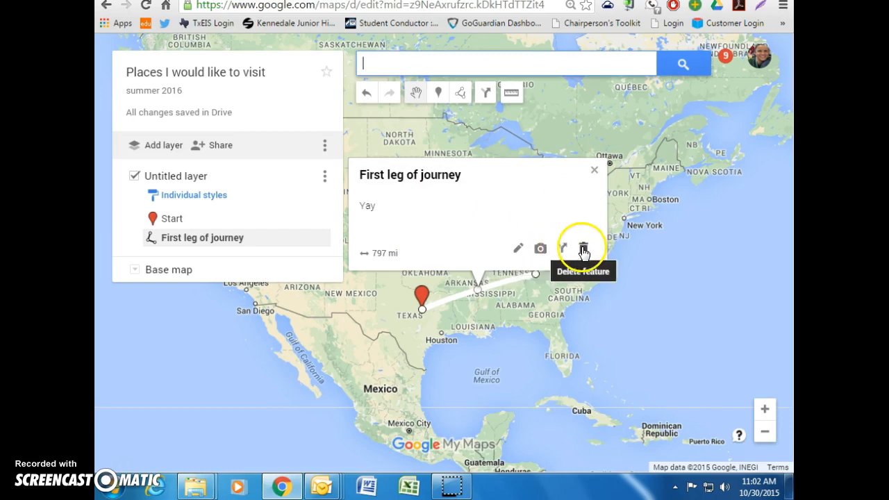
pyautogui.click(594, 170)
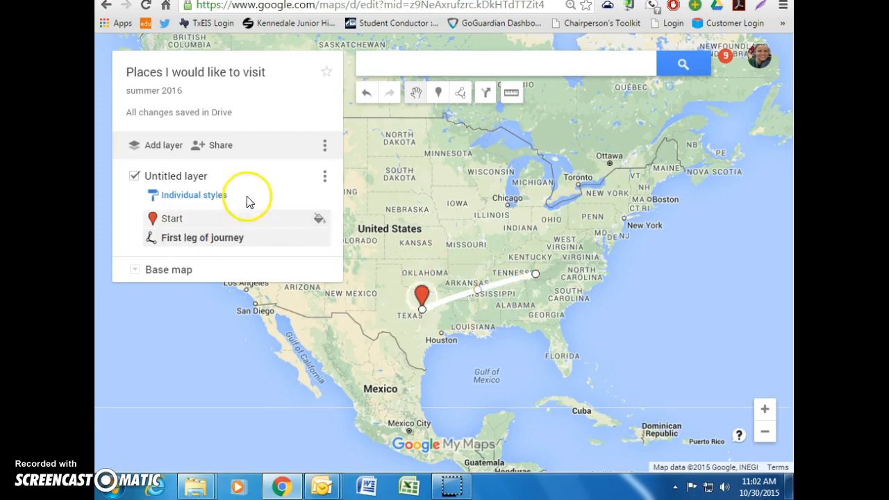
# Step: Make the 'First leg of journey' line green and adjust its line width
pyautogui.click(321, 239)
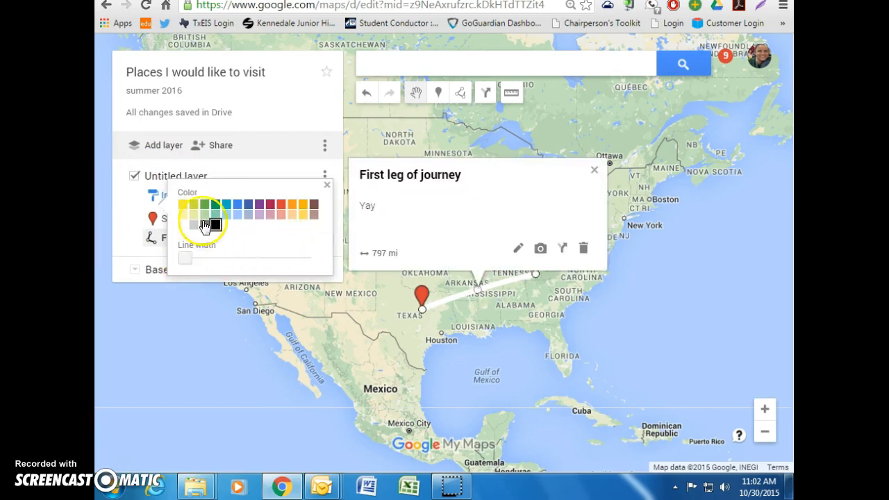
pyautogui.click(220, 209)
pyautogui.moveTo(184, 258)
pyautogui.mouseDown()
pyautogui.moveTo(217, 261)
pyautogui.moveTo(186, 258)
pyautogui.mouseUp()
pyautogui.click(326, 186)
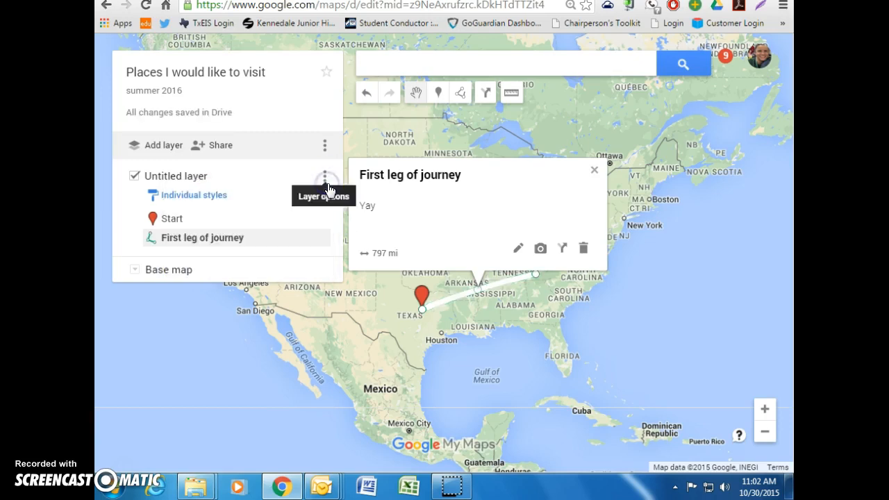
pyautogui.click(595, 175)
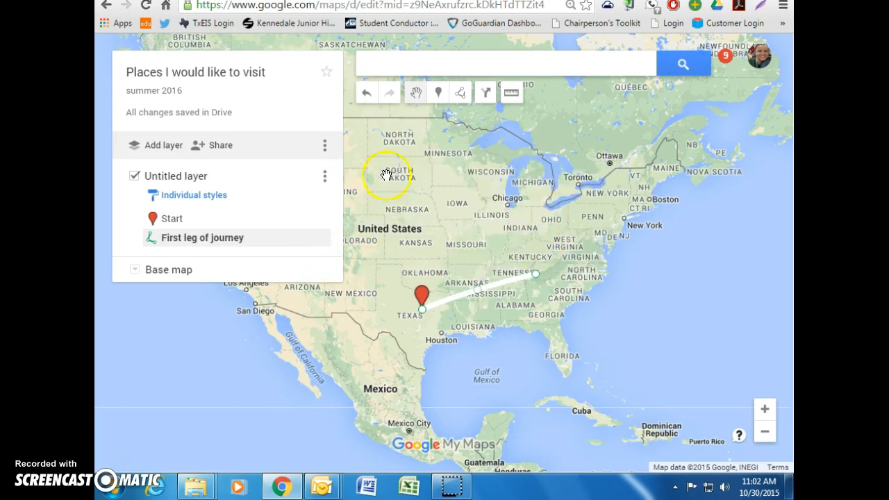
pyautogui.click(437, 95)
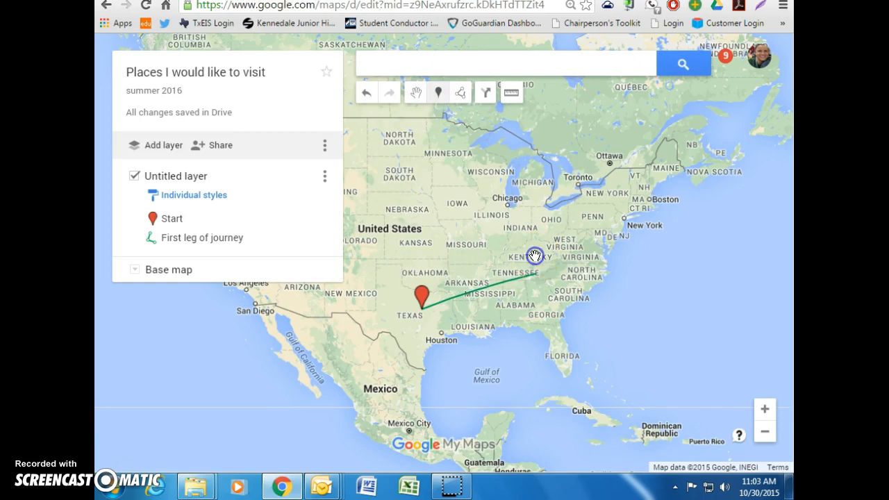
# Step: Add a marker at the line's Tennessee end named '1st stop' with description 'excited'
pyautogui.click(535, 256)
pyautogui.scroll(1, 535, 255)
pyautogui.moveTo(535, 253); pyautogui.dragTo(540, 313)
pyautogui.moveTo(482, 311); pyautogui.dragTo(483, 274)
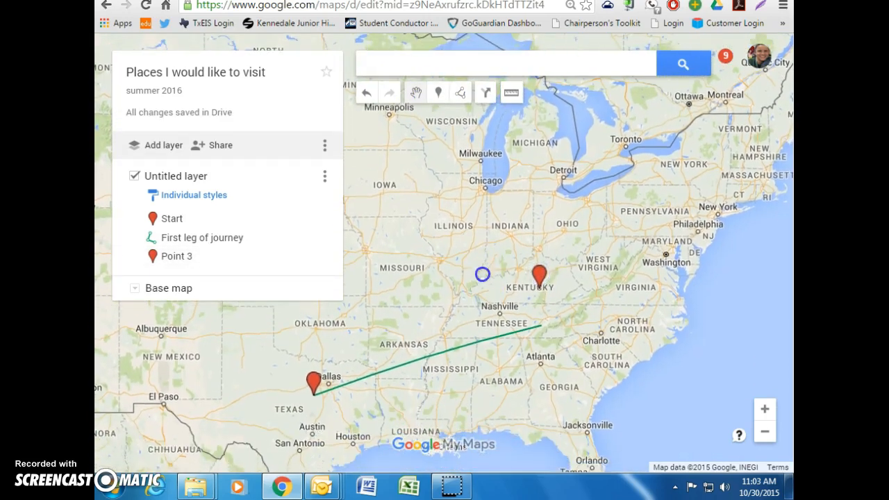
pyautogui.click(540, 277)
pyautogui.moveTo(540, 277); pyautogui.dragTo(545, 323)
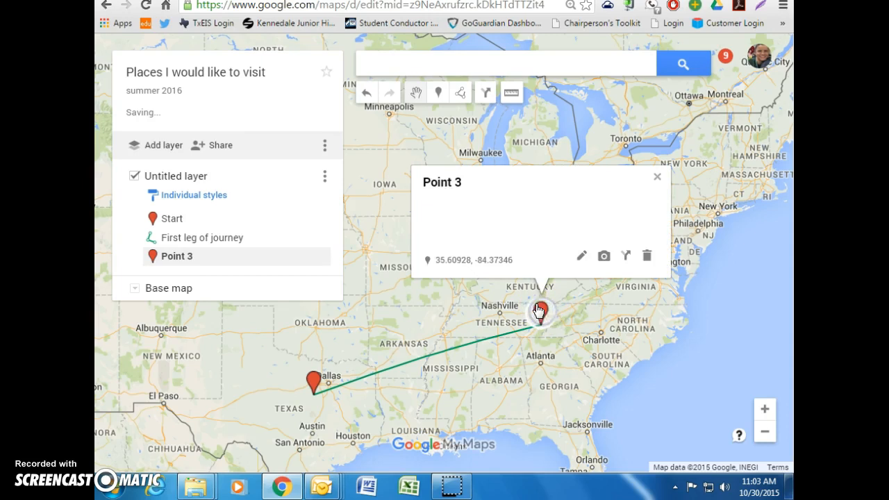
pyautogui.click(582, 256)
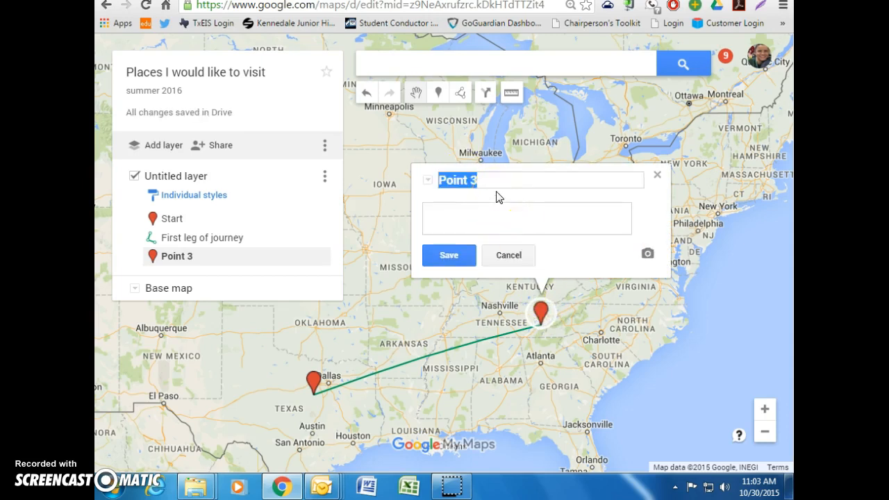
pyautogui.write('2')
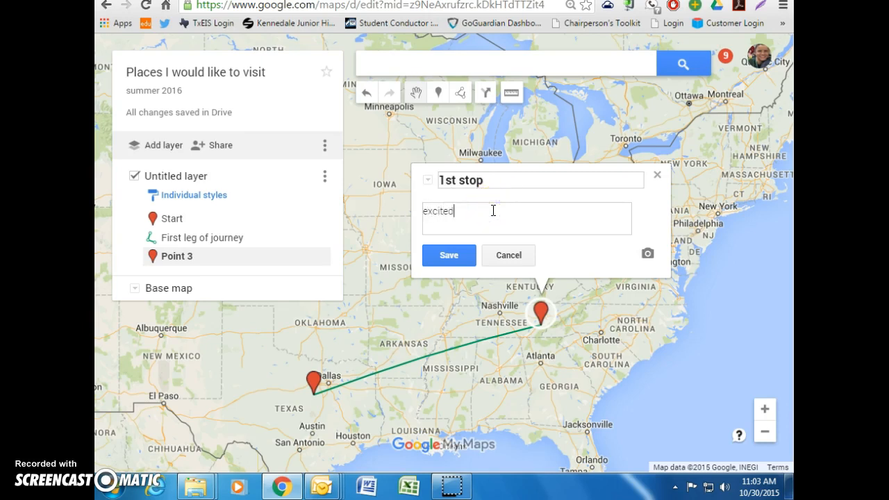
pyautogui.click(456, 254)
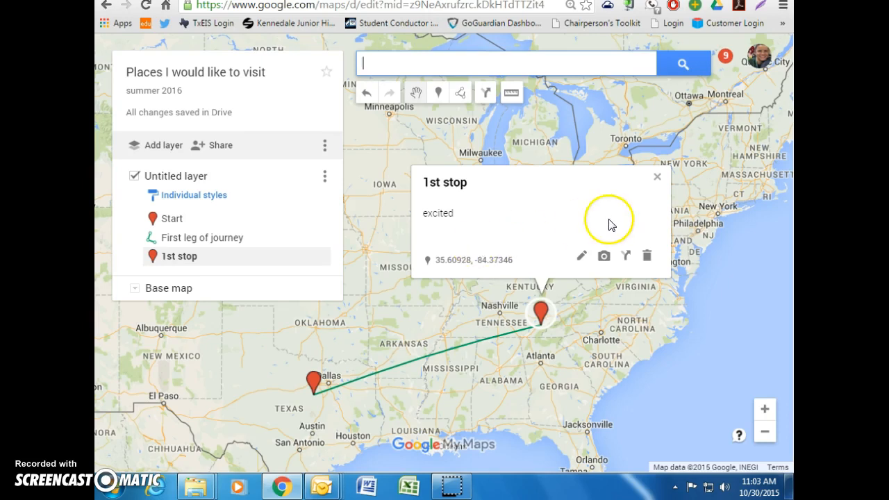
pyautogui.click(657, 182)
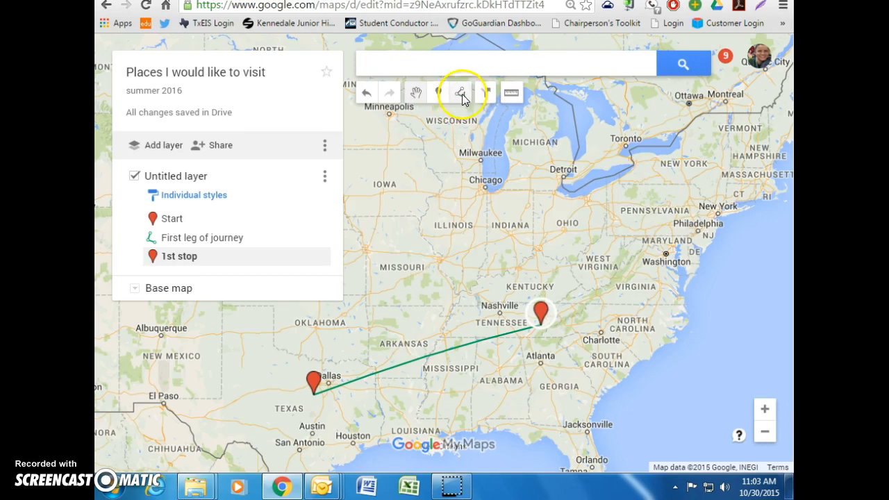
# Step: Draw Line 4 from the 1st stop marker to the North Carolina coast
pyautogui.click(461, 92)
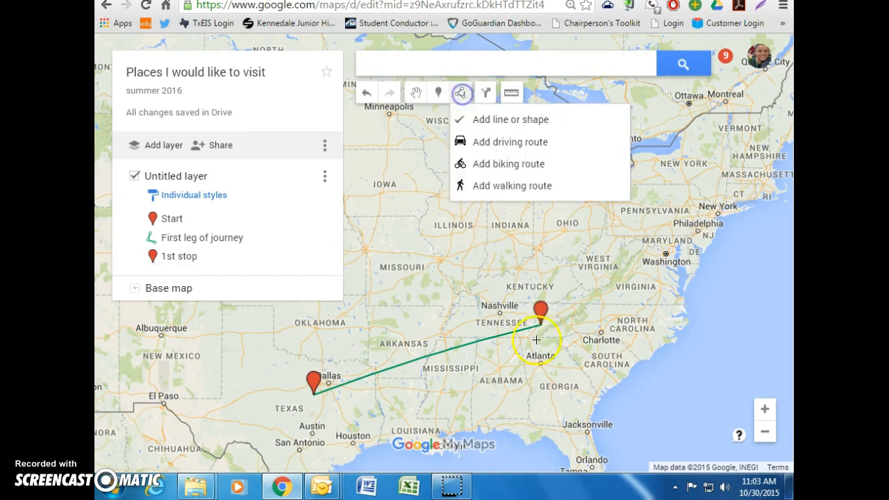
pyautogui.click(541, 121)
pyautogui.click(542, 324)
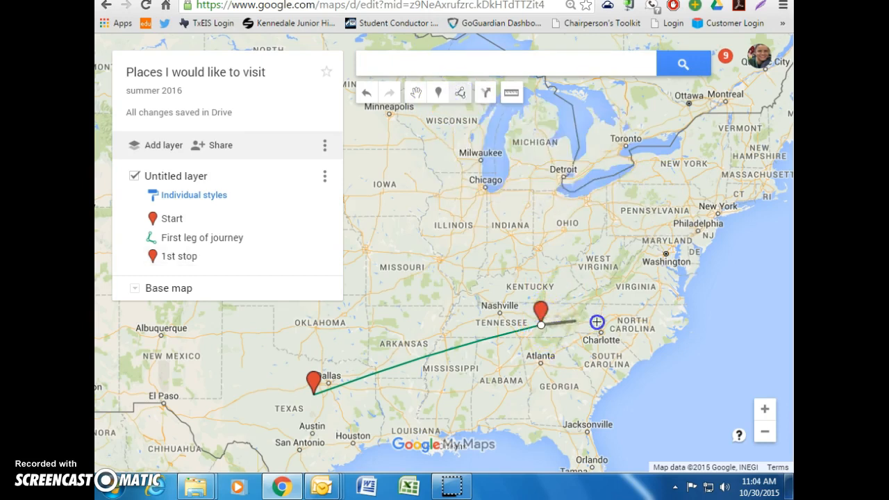
pyautogui.click(668, 327)
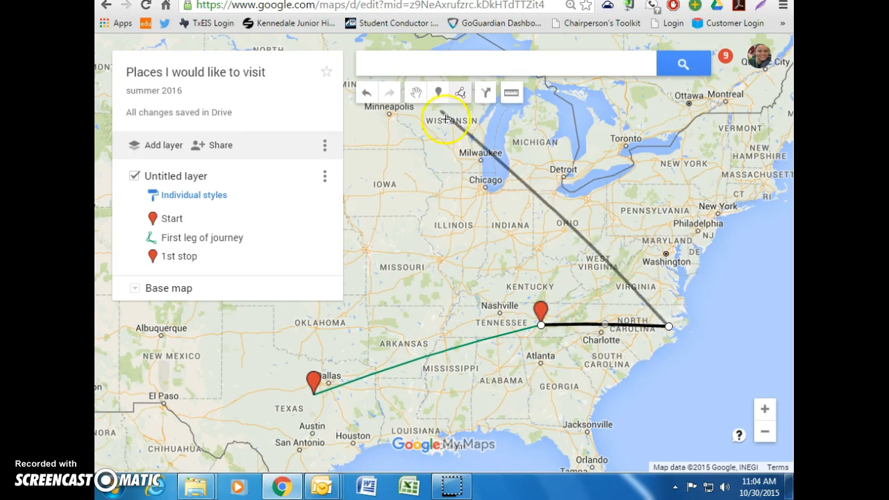
pyautogui.click(671, 327)
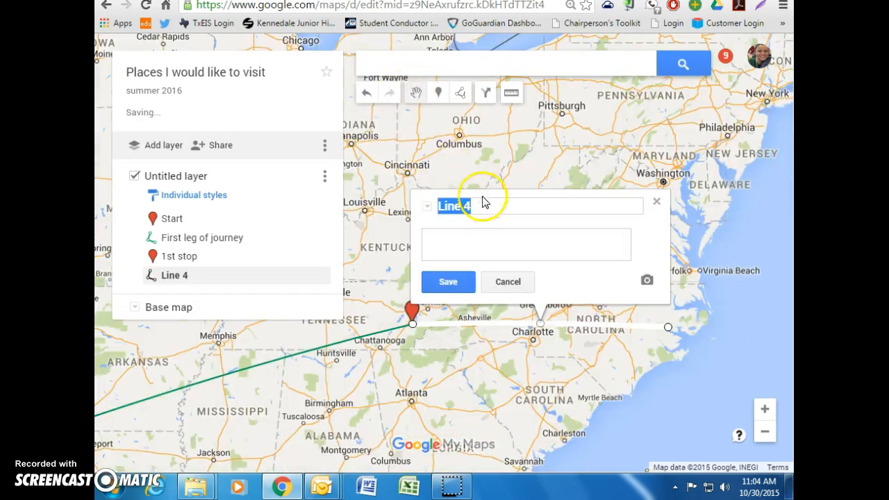
pyautogui.click(448, 282)
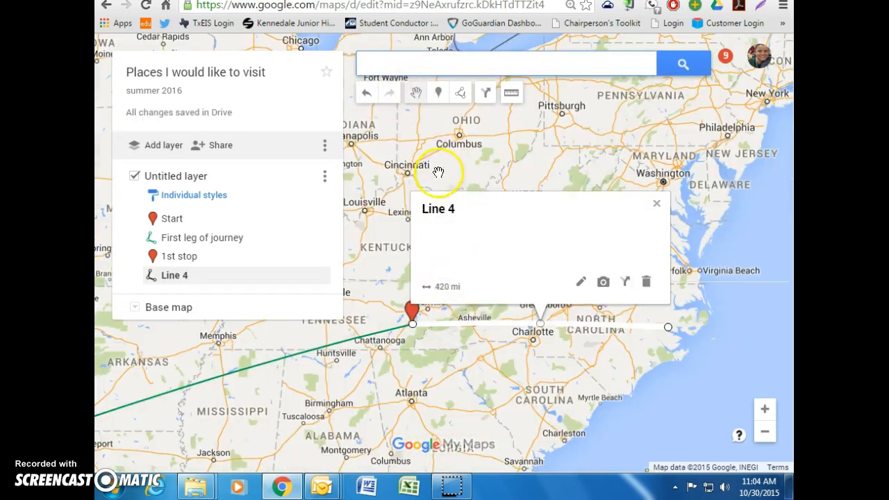
pyautogui.click(655, 207)
# Step: Place a marker at Line 4's coastal end and rename it from Point 5 to 'End'
pyautogui.click(437, 91)
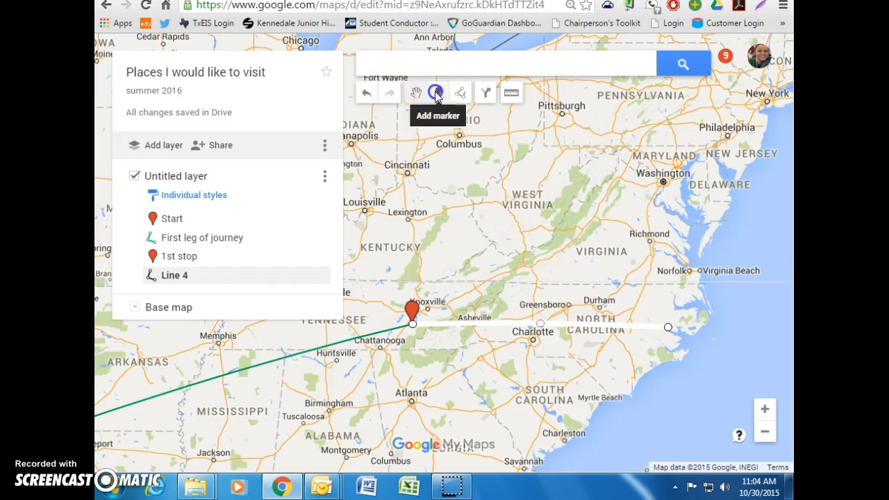
pyautogui.click(671, 314)
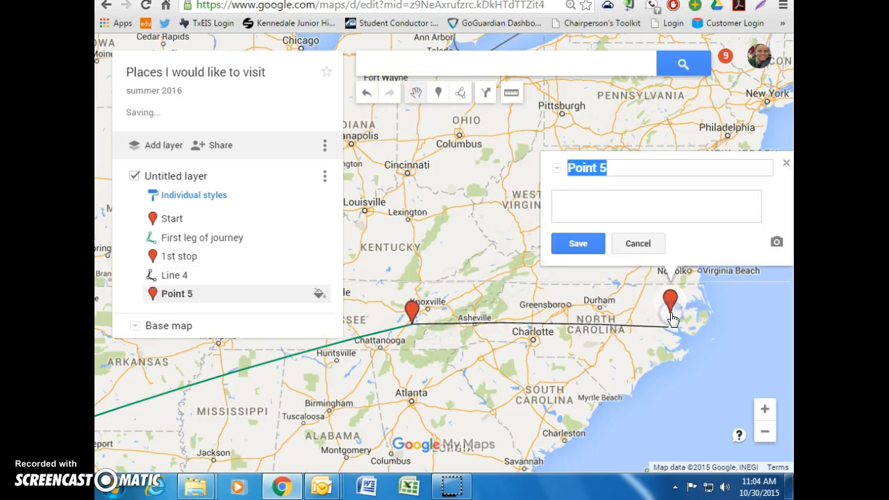
pyautogui.click(651, 321)
pyautogui.moveTo(651, 323); pyautogui.dragTo(657, 318)
pyautogui.click(655, 314)
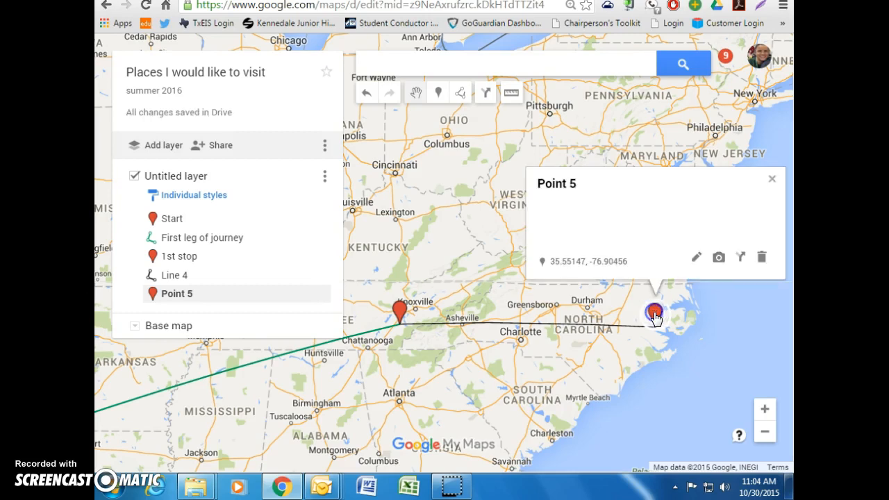
pyautogui.click(574, 184)
pyautogui.click(695, 258)
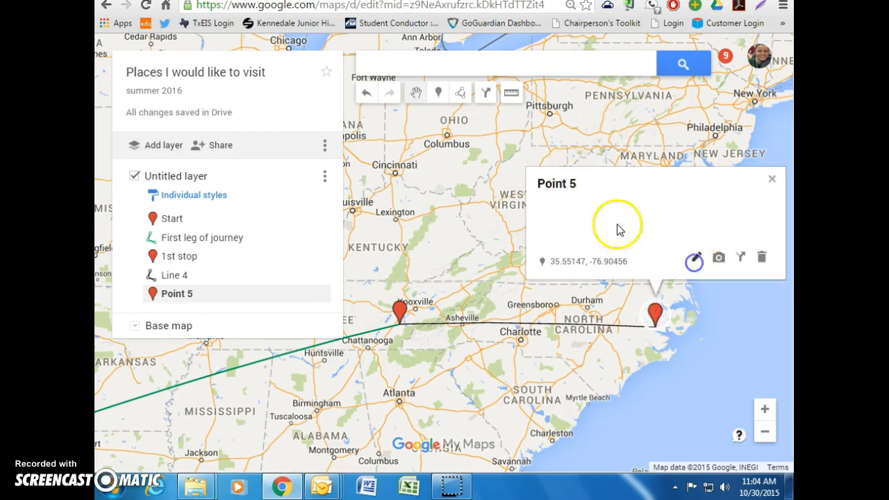
pyautogui.write('E')
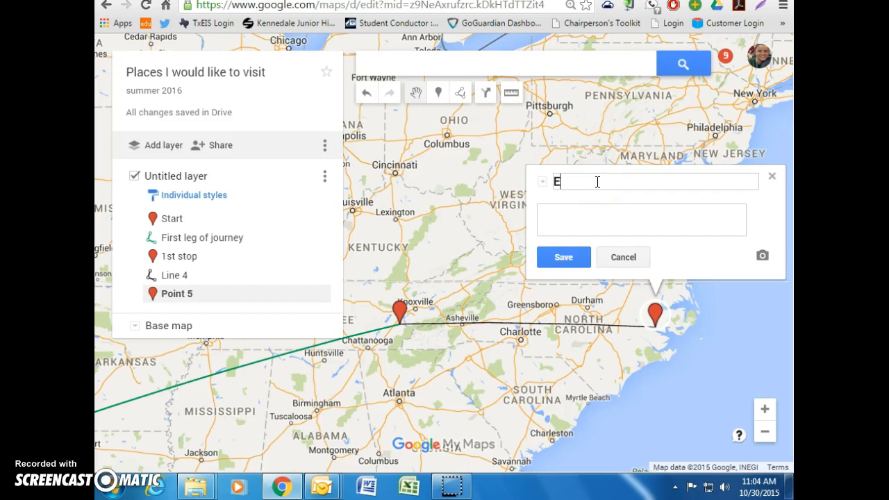
pyautogui.click(568, 257)
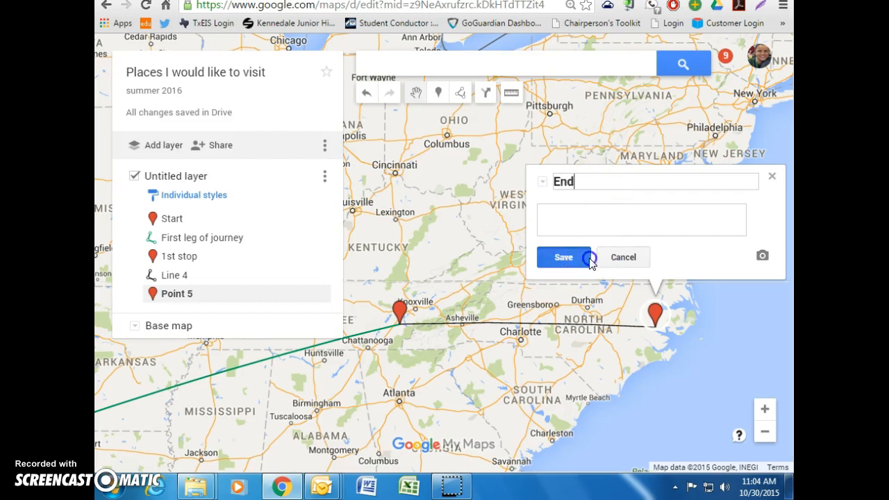
pyautogui.click(770, 180)
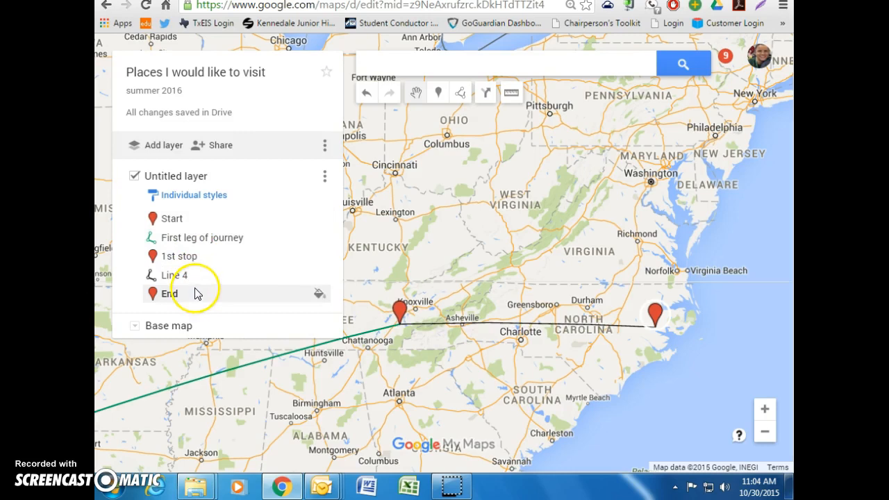
# Step: Rename the untitled layer to a person's surname
pyautogui.click(182, 178)
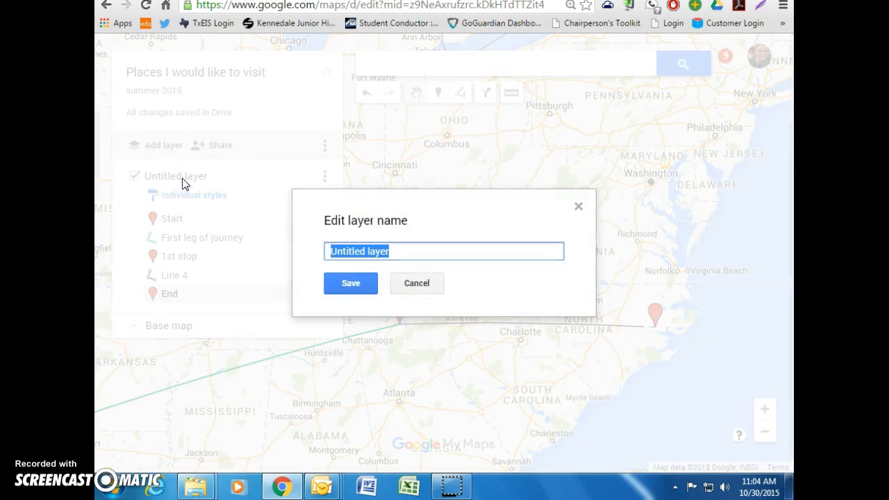
pyautogui.write('Hammonds')
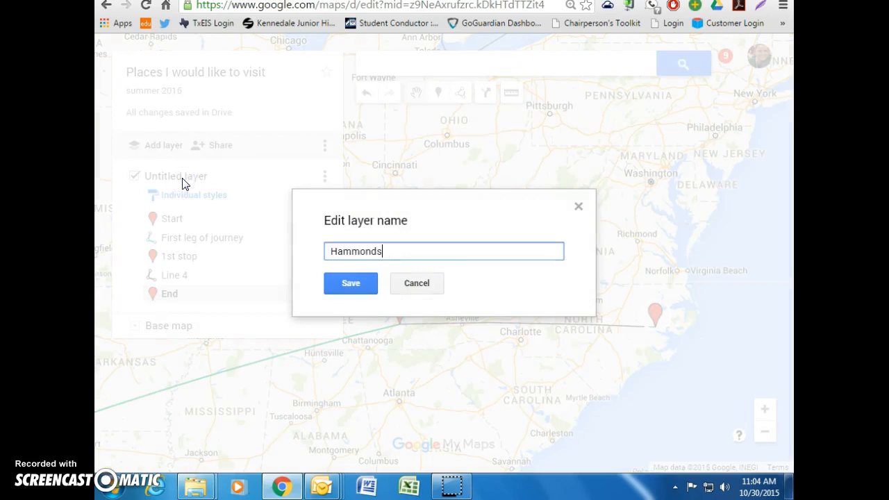
pyautogui.click(369, 282)
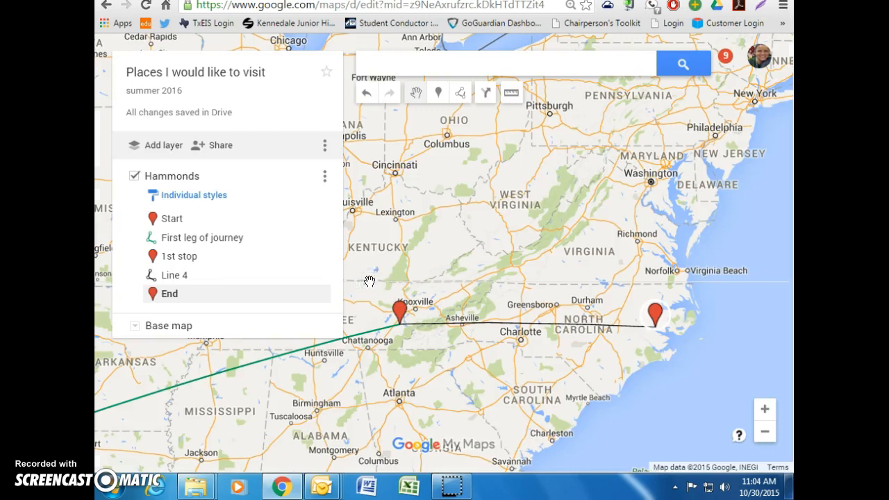
# Step: Zoom out and pan so the whole route from Texas to North Carolina is visible
pyautogui.click(465, 248)
pyautogui.moveTo(469, 233); pyautogui.dragTo(499, 194)
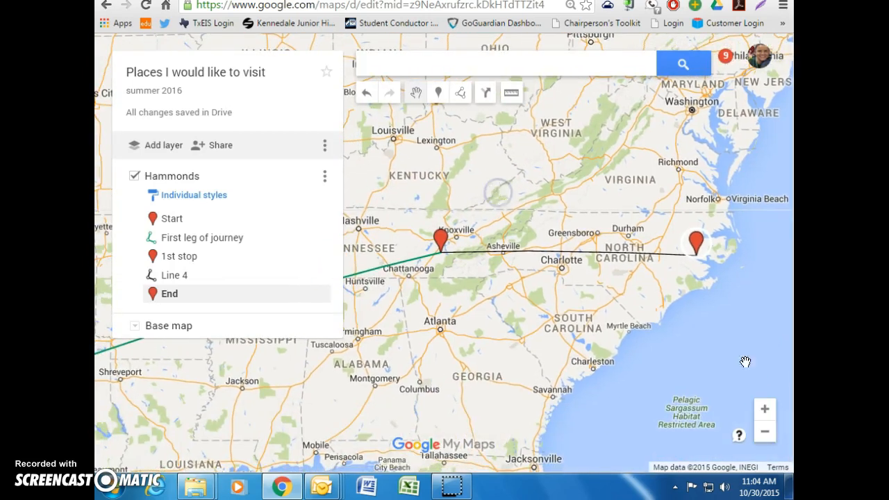
pyautogui.click(765, 436)
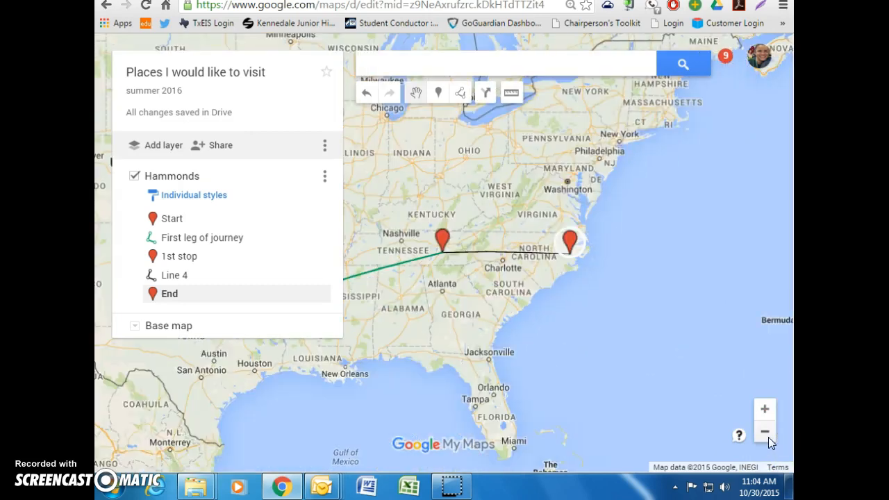
pyautogui.moveTo(459, 308); pyautogui.dragTo(608, 304)
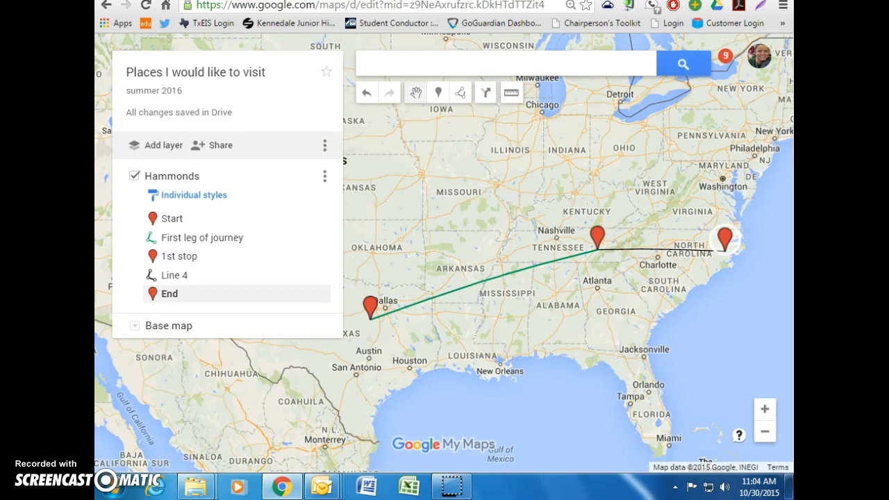
# Step: Add a second layer to the map and give it a new name
pyautogui.click(175, 153)
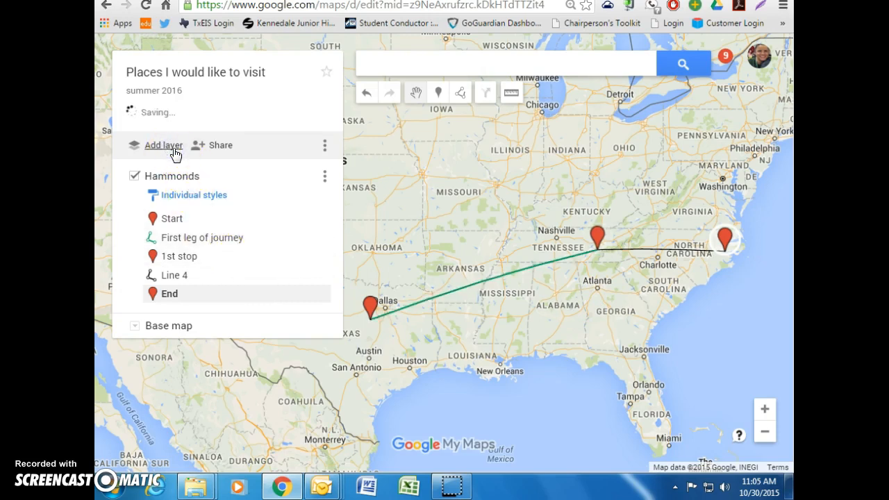
pyautogui.click(189, 296)
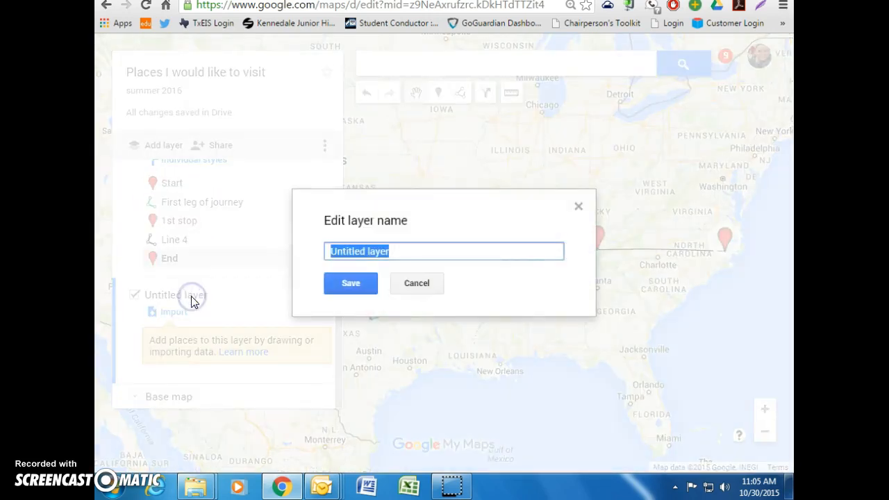
pyautogui.write('Sarah')
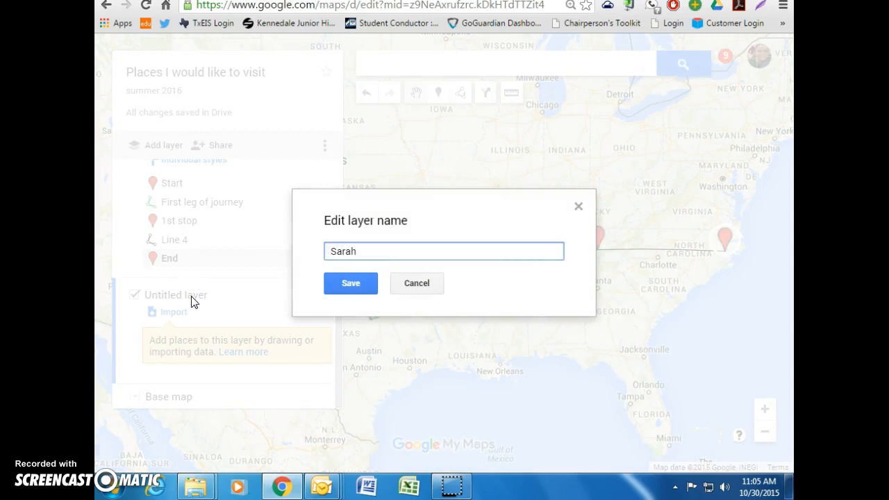
pyautogui.click(350, 284)
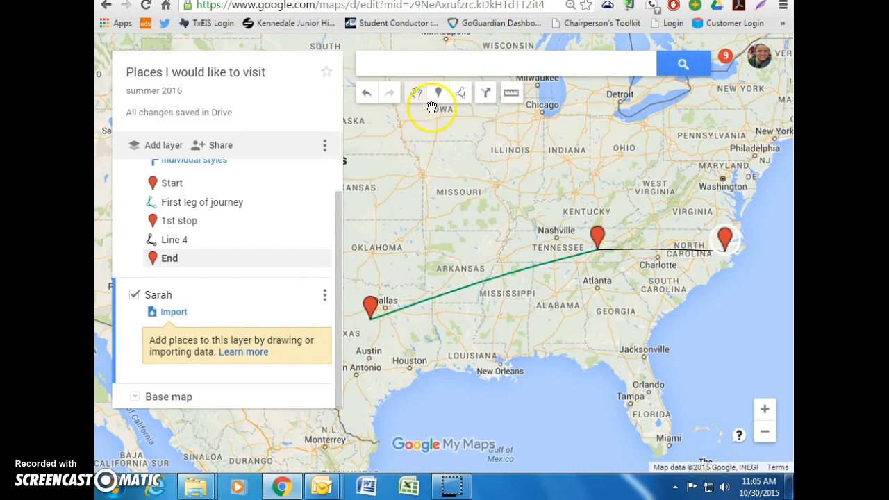
# Step: Drop and save a Point 1 marker in Kansas
pyautogui.click(438, 97)
pyautogui.click(382, 181)
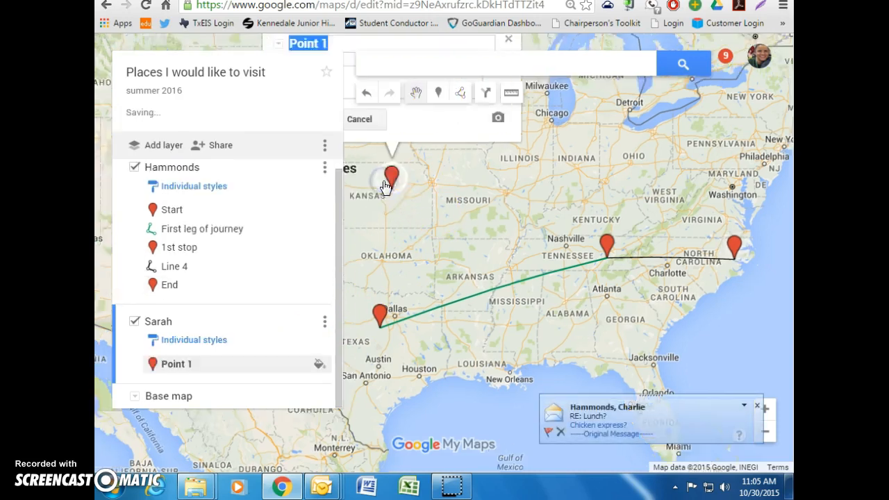
pyautogui.click(385, 200)
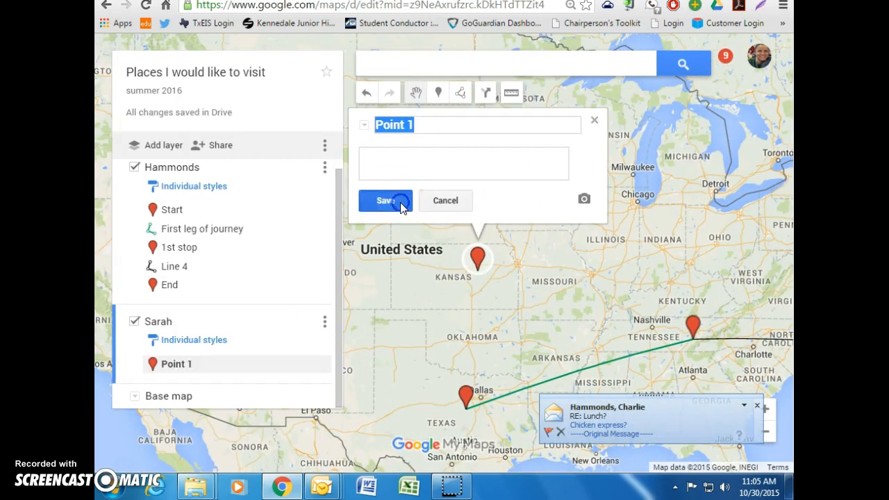
pyautogui.click(595, 125)
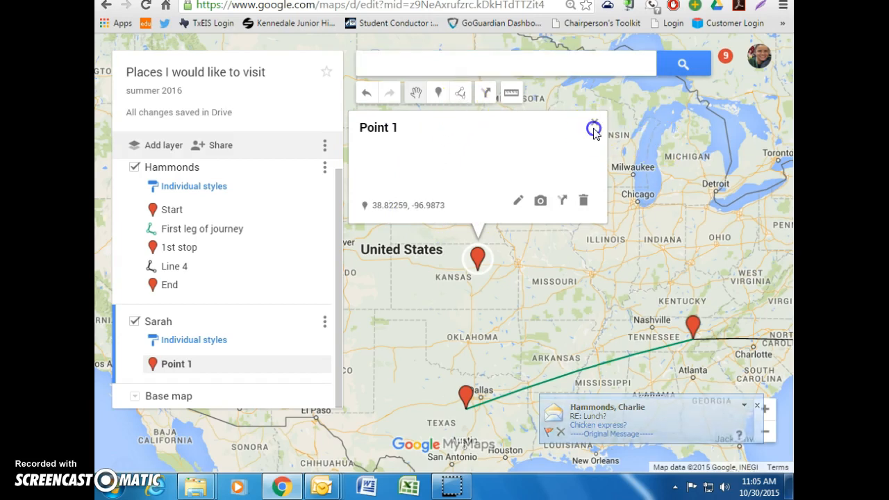
# Step: Draw a line from the Kansas marker to Illinois and place a marker in central Illinois
pyautogui.click(460, 92)
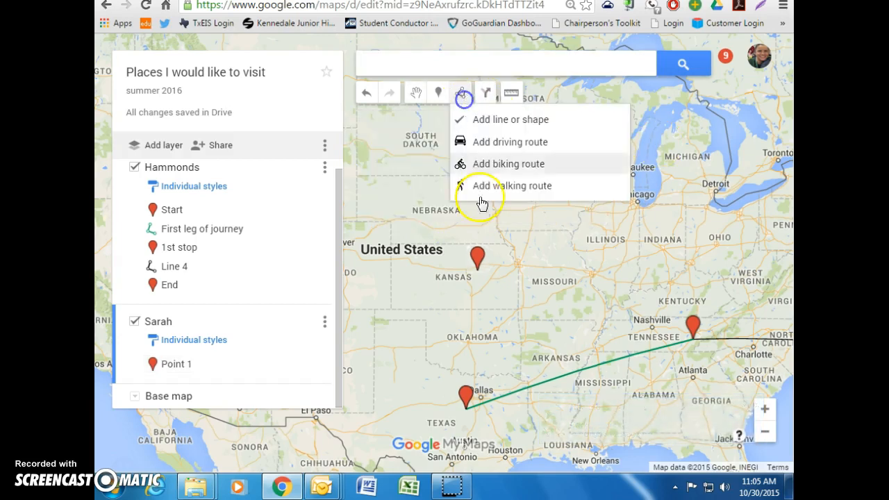
pyautogui.click(482, 270)
pyautogui.click(614, 242)
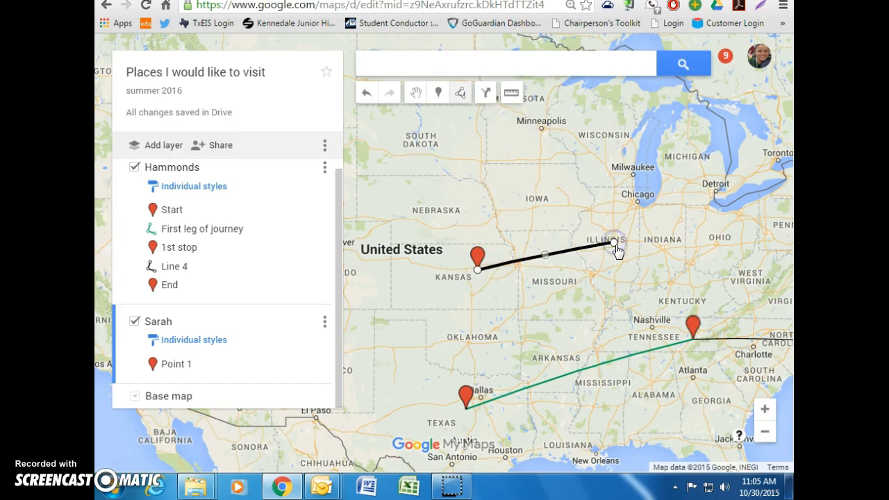
pyautogui.doubleClick(613, 241)
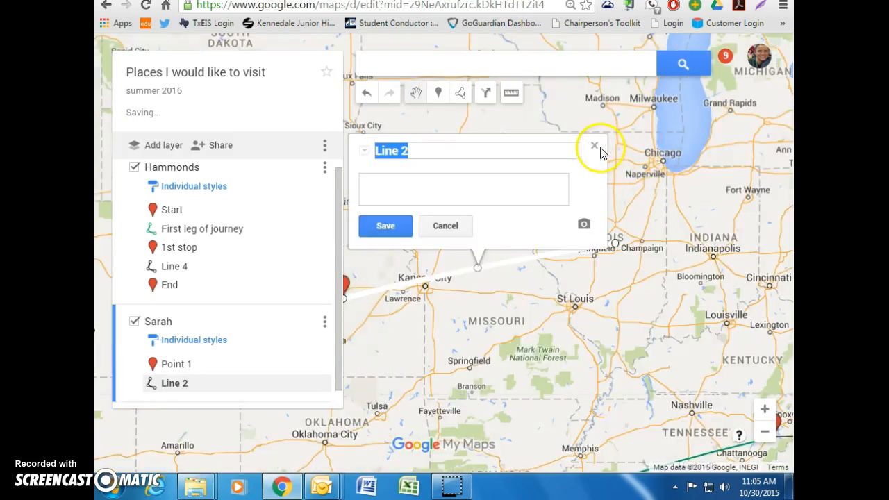
pyautogui.click(595, 150)
pyautogui.click(439, 93)
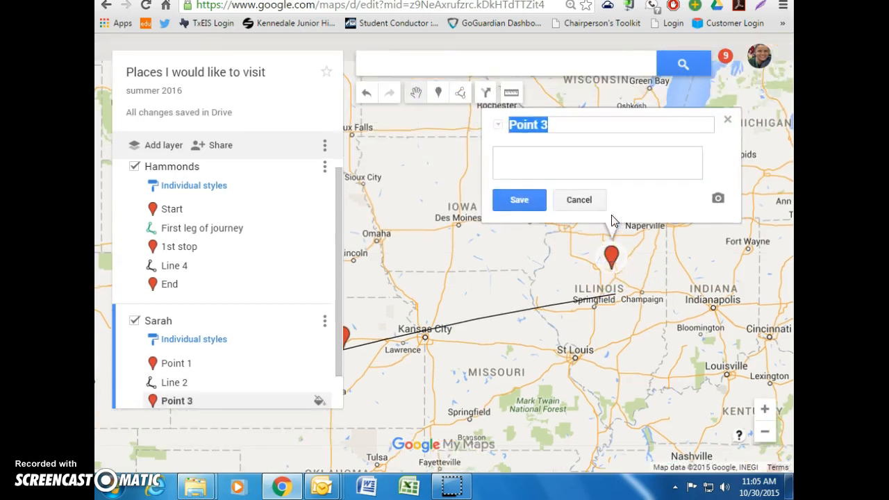
pyautogui.moveTo(612, 258); pyautogui.dragTo(616, 287)
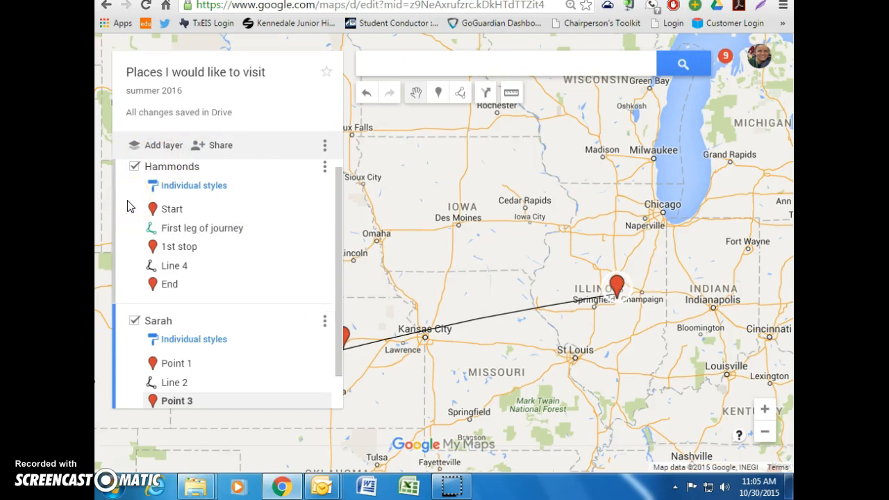
# Step: Zoom out to show both layers' routes and hide the first layer
pyautogui.click(765, 433)
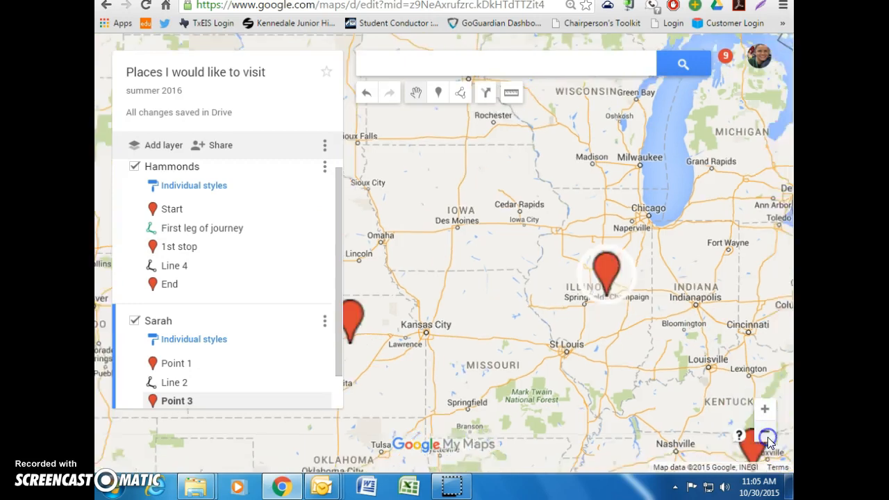
pyautogui.click(765, 434)
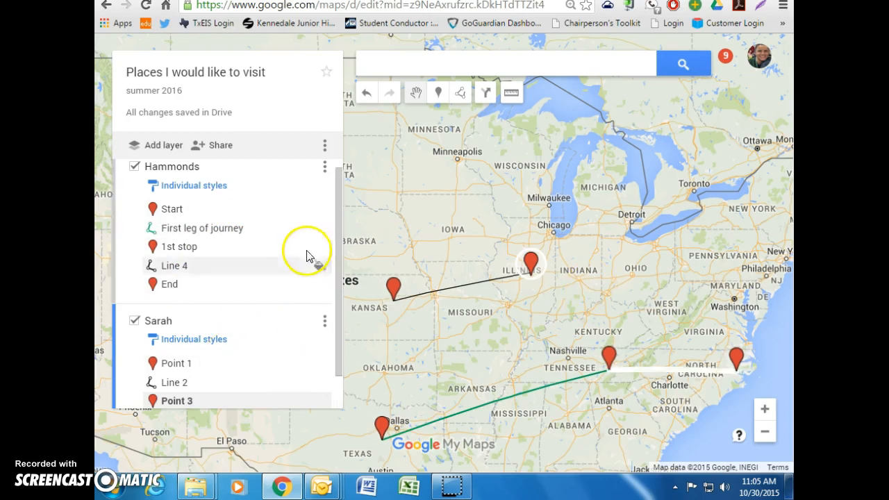
pyautogui.moveTo(338, 221); pyautogui.dragTo(338, 223)
pyautogui.click(135, 166)
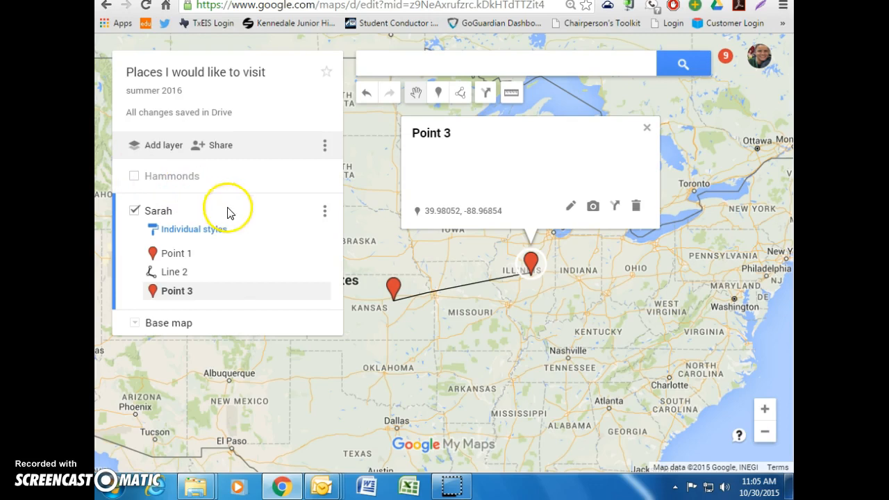
# Step: Show the first layer again, then open and close the Hammonds layer's data table
pyautogui.click(134, 177)
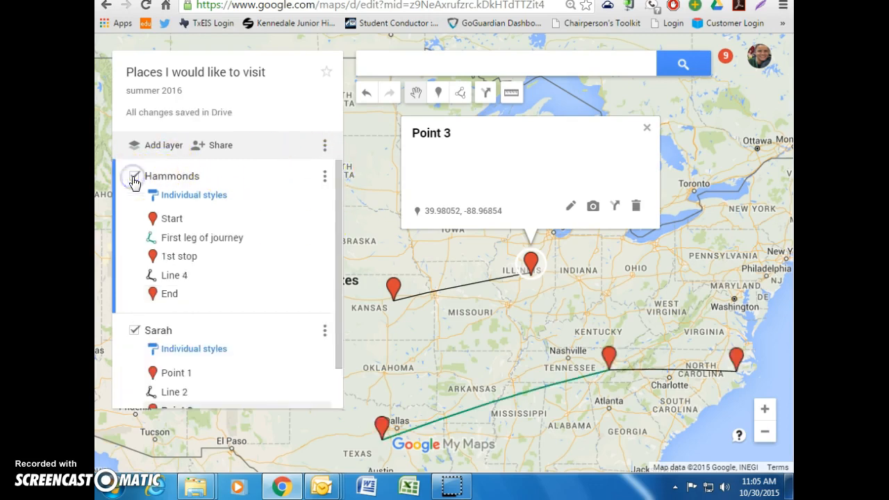
pyautogui.click(325, 176)
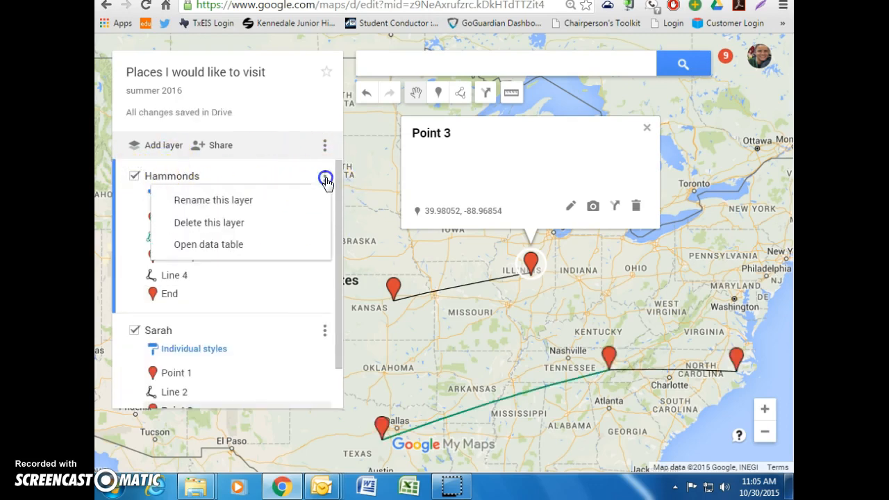
pyautogui.click(251, 244)
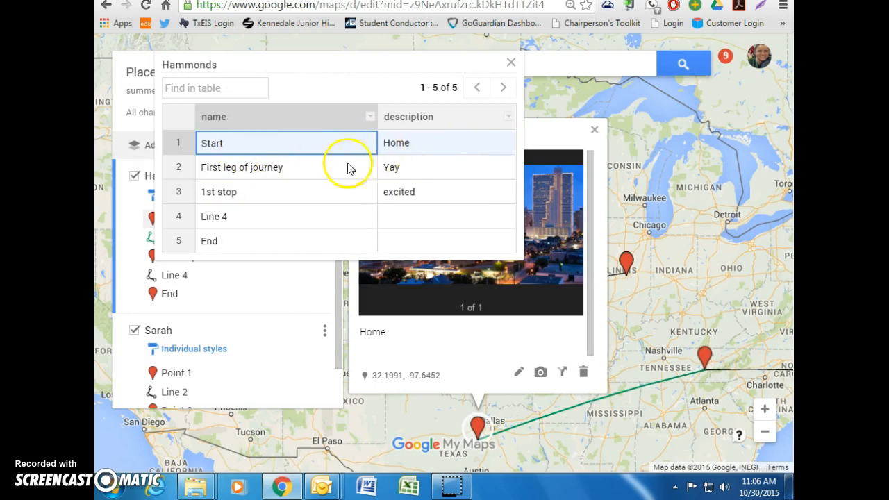
pyautogui.click(511, 63)
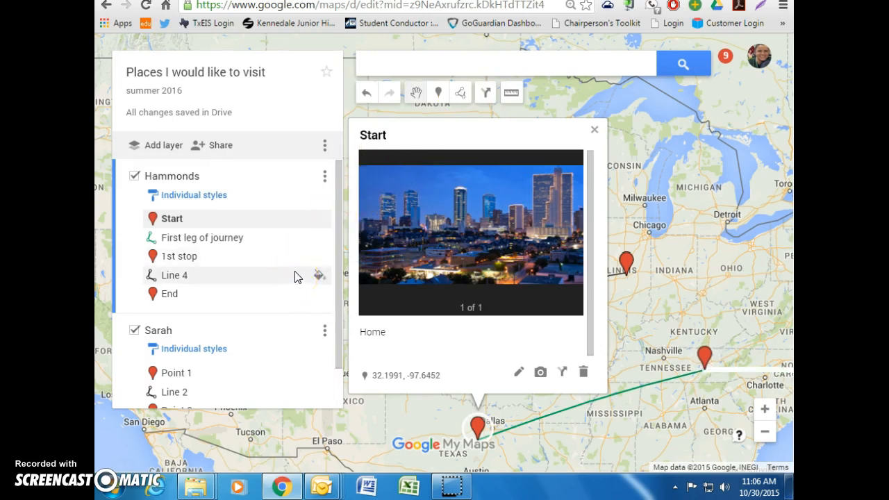
pyautogui.moveTo(337, 224); pyautogui.dragTo(340, 243)
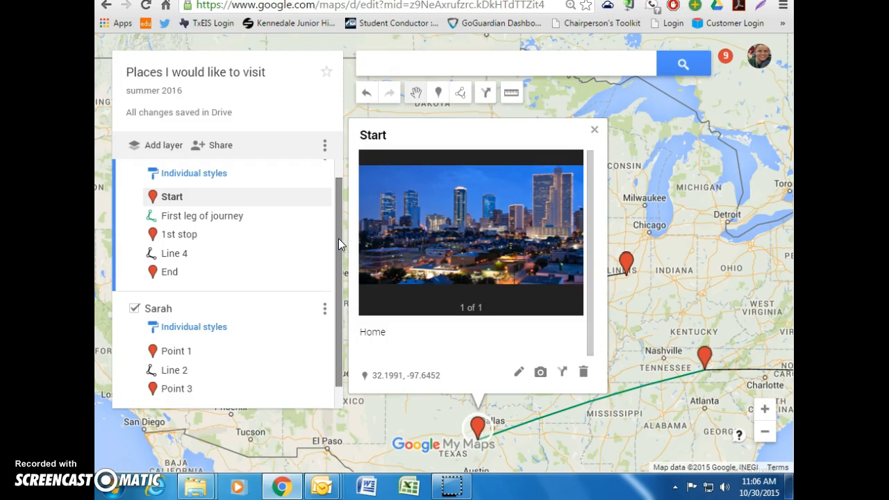
pyautogui.click(214, 147)
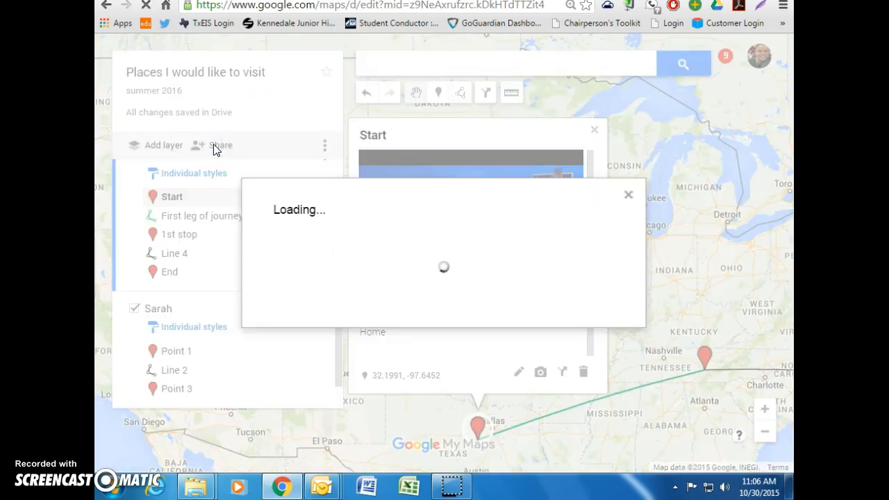
# Step: Set link sharing to 'Anyone at Kennedale ISD with the link' with Can edit access
pyautogui.click(213, 147)
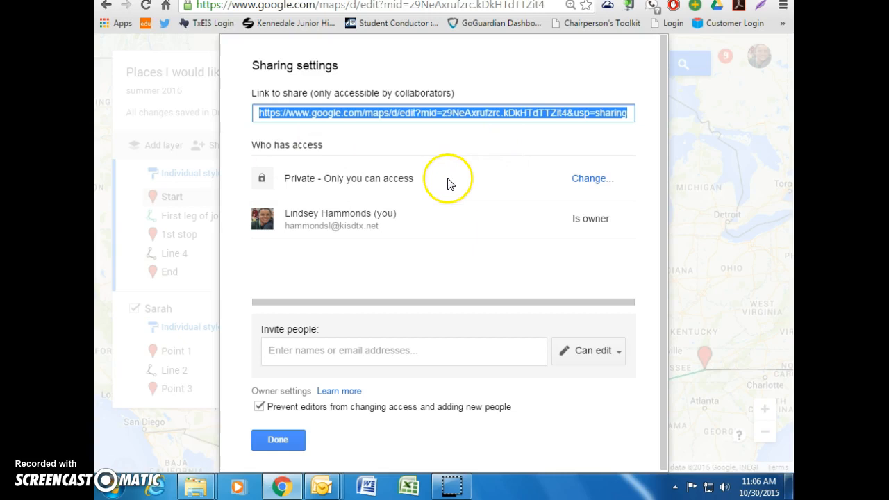
pyautogui.click(589, 179)
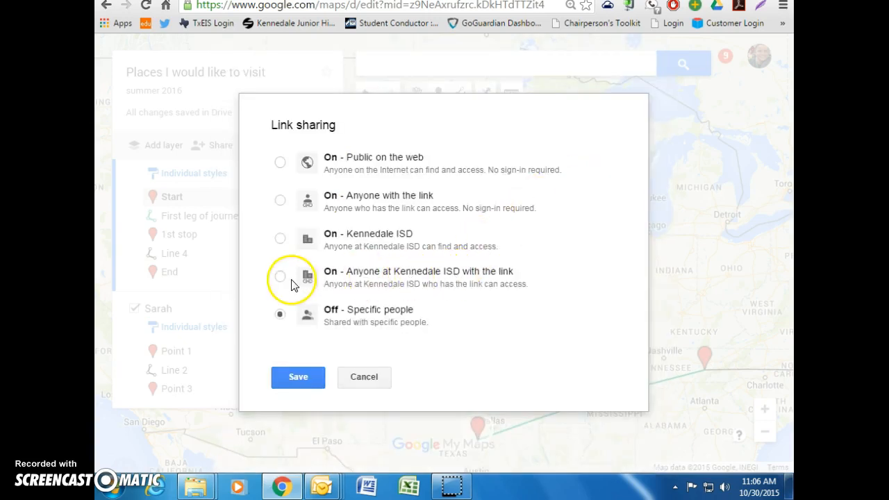
pyautogui.click(281, 277)
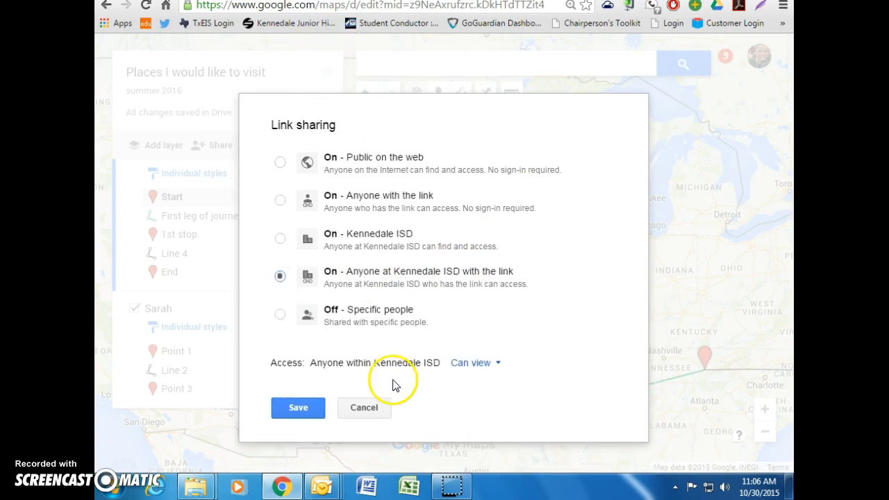
pyautogui.click(499, 363)
pyautogui.click(489, 321)
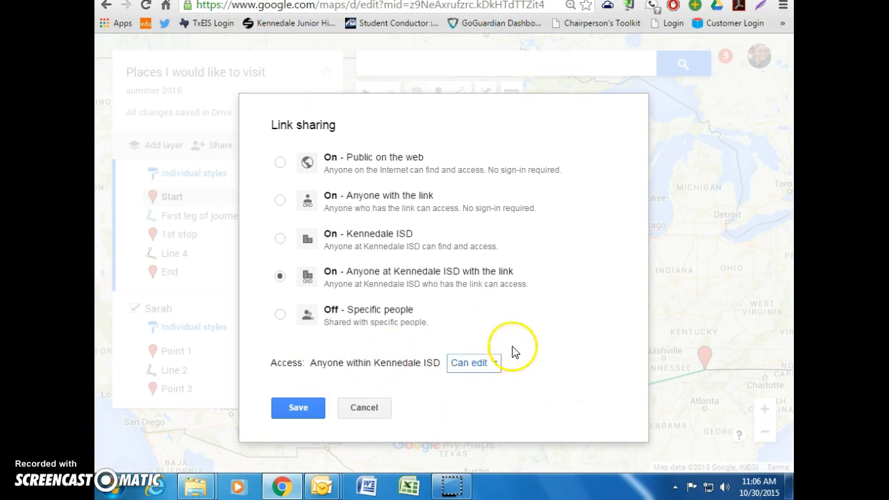
pyautogui.click(318, 410)
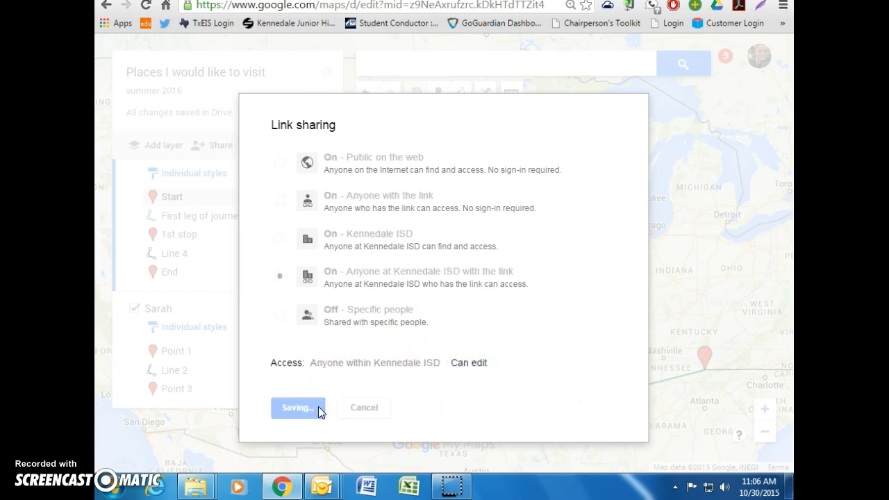
pyautogui.click(294, 446)
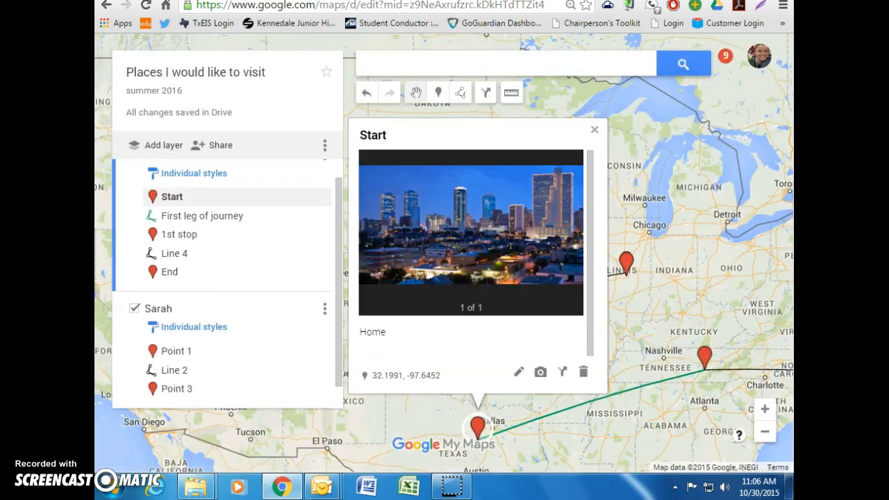
# Step: Go to Google Classroom in a new tab and open the My Maps Lesson class
pyautogui.hotkey('ctrl', 't')
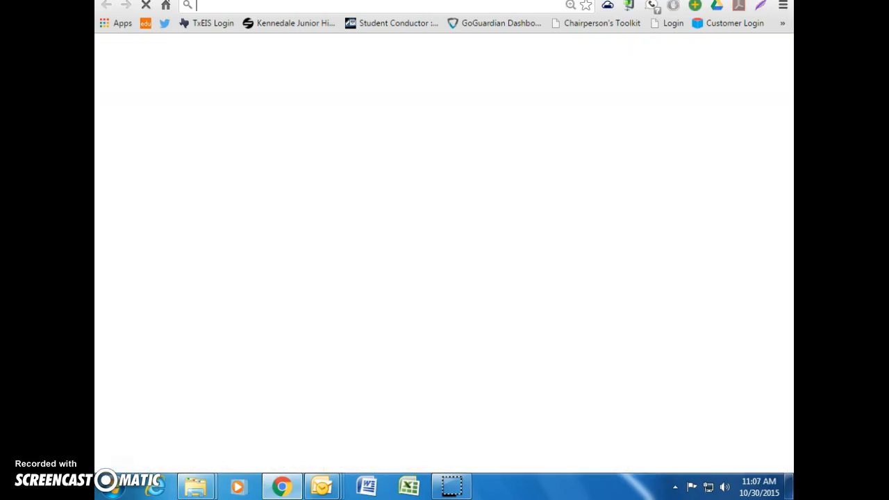
pyautogui.write('classroom.google.com')
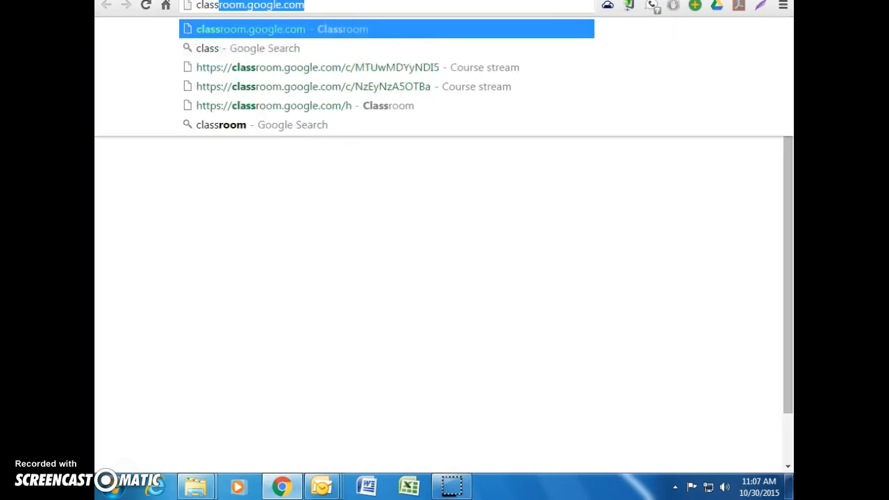
pyautogui.press('Return')
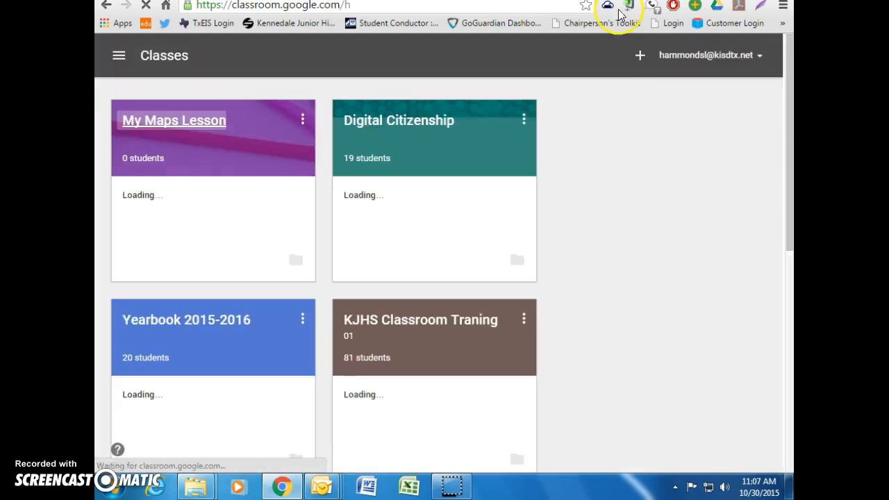
pyautogui.click(221, 124)
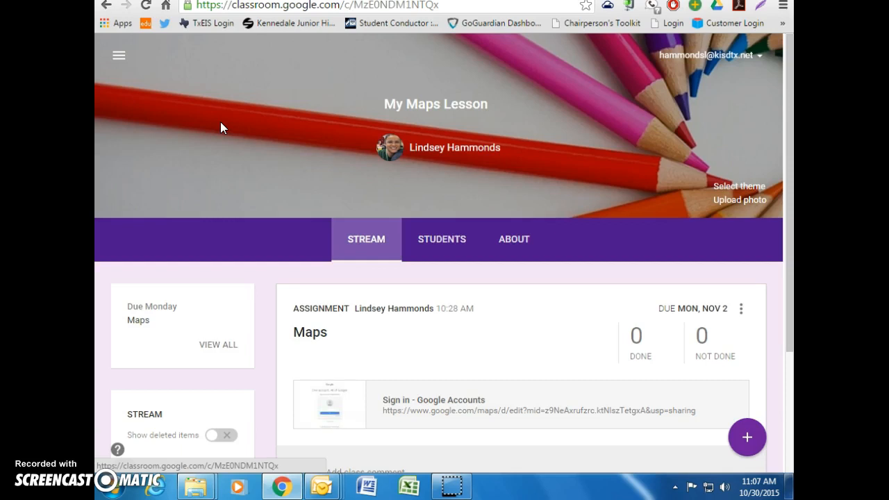
# Step: Create an assignment titled 'Maps', add a link attachment, and return to the map
pyautogui.scroll(-1, 583, 241)
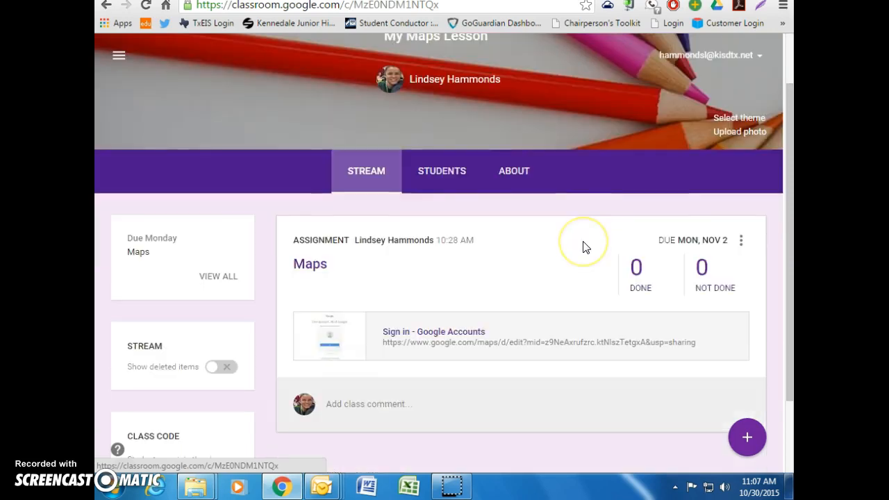
pyautogui.click(747, 436)
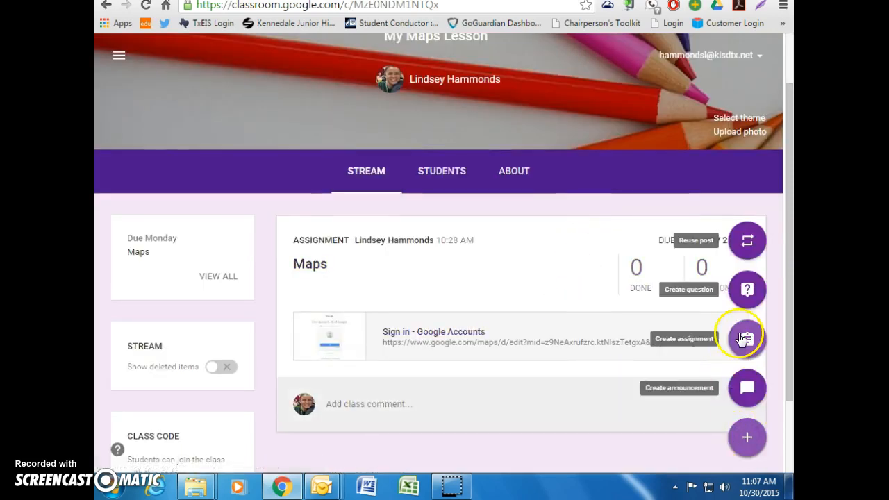
pyautogui.click(743, 338)
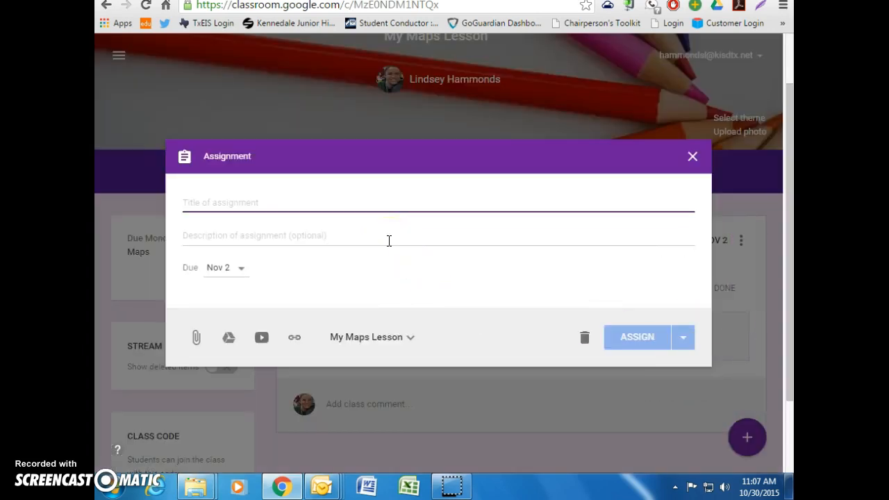
pyautogui.write('Maps')
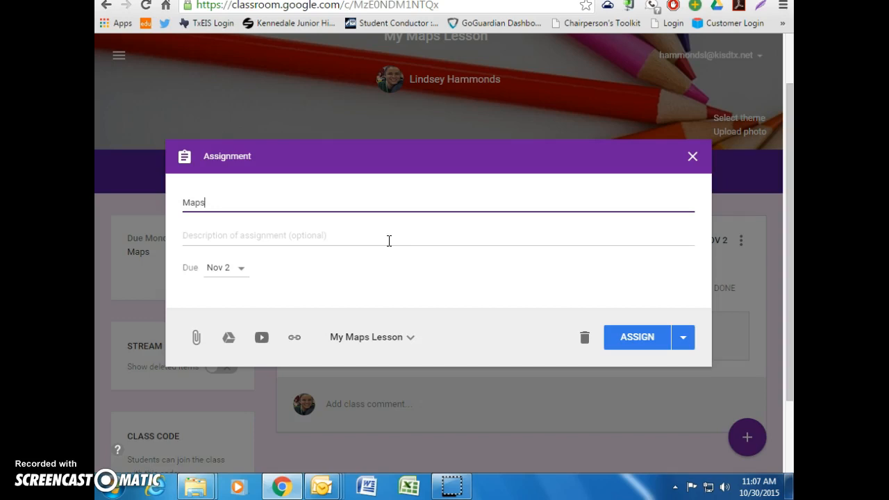
pyautogui.click(294, 339)
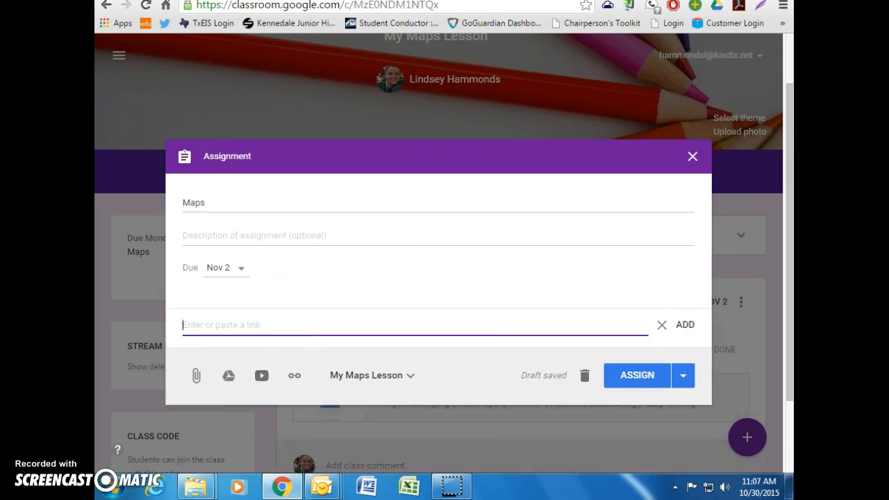
pyautogui.click(333, 1)
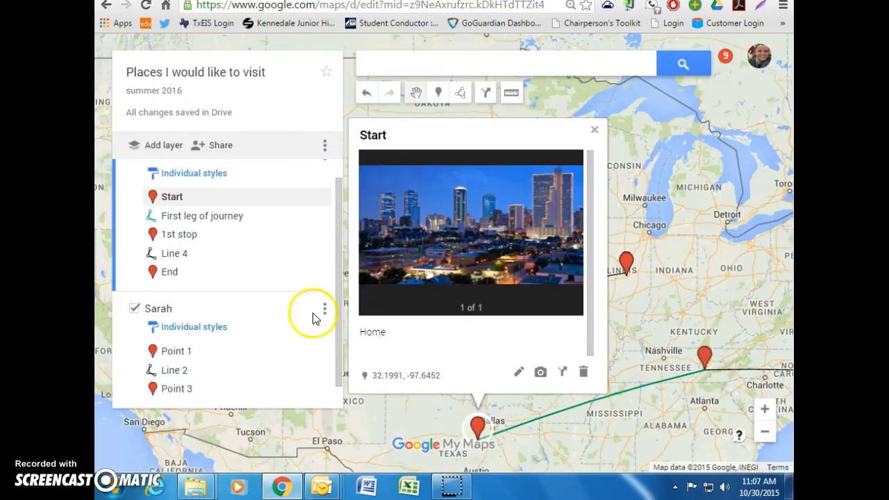
# Step: Bring up the map's shareable link in the sharing settings
pyautogui.click(221, 145)
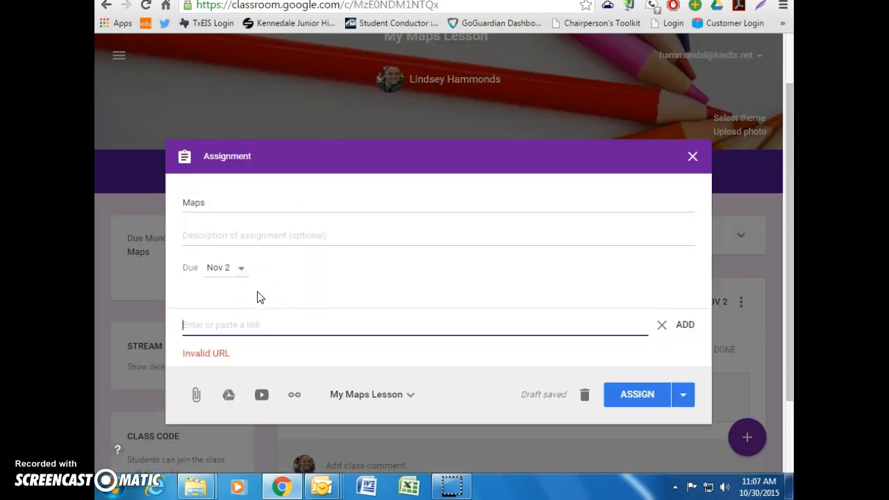
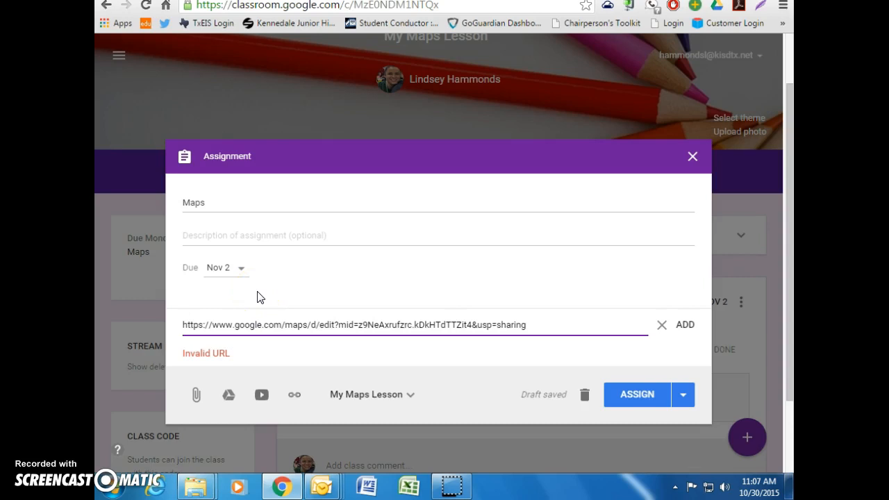
# Step: Paste the map link, assign the Maps assignment to the class, and open the attached map
pyautogui.click(635, 400)
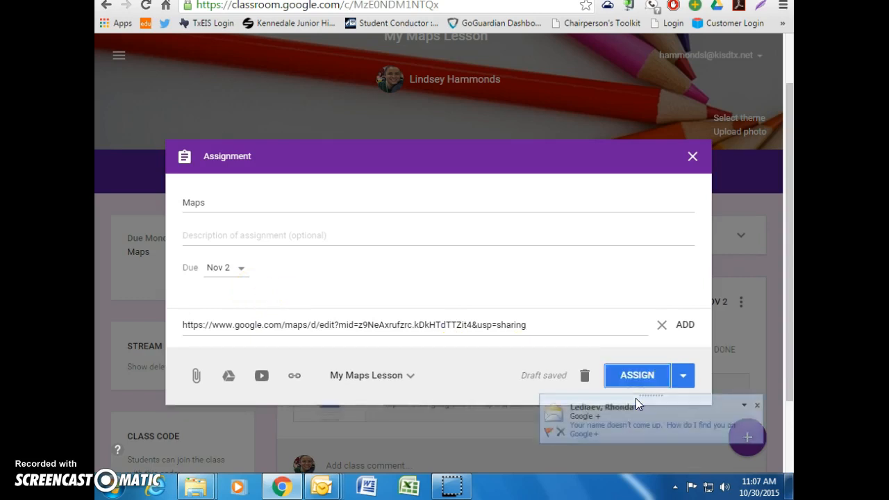
pyautogui.click(757, 406)
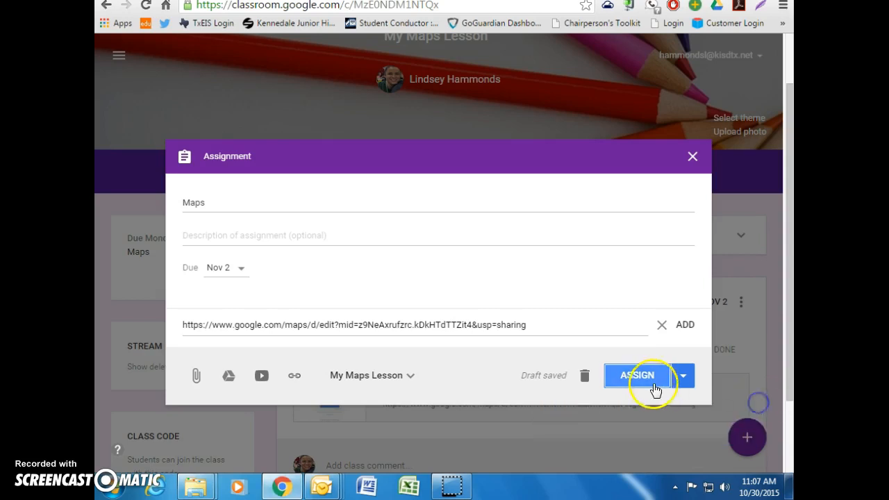
pyautogui.click(645, 378)
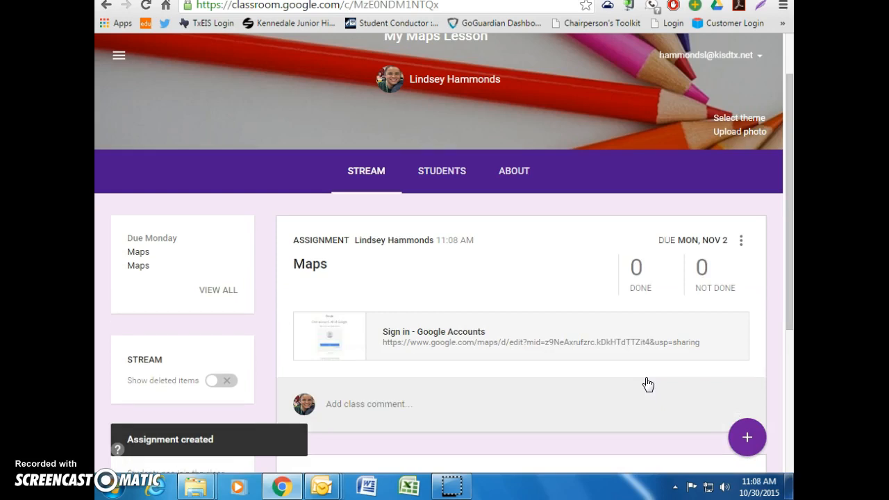
pyautogui.click(469, 336)
pyautogui.click(440, 304)
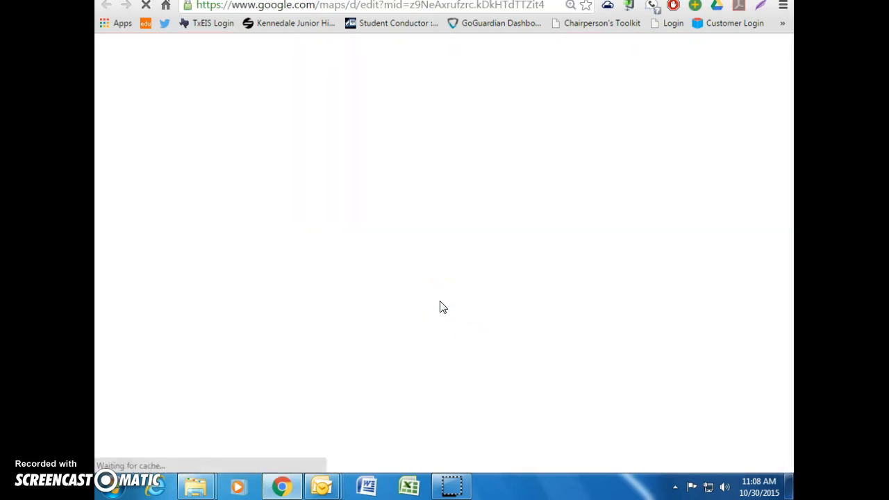